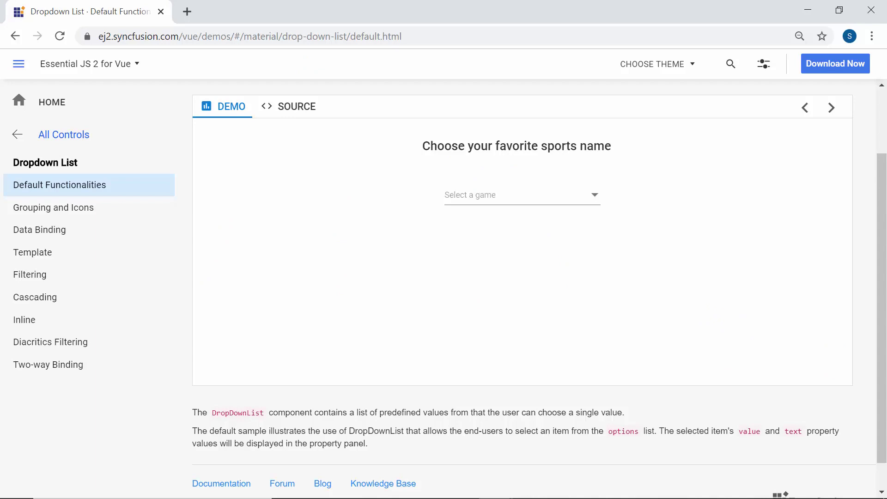
Pick Football from the 'Select a game' dropdown in the default demo.
left_click(590, 203)
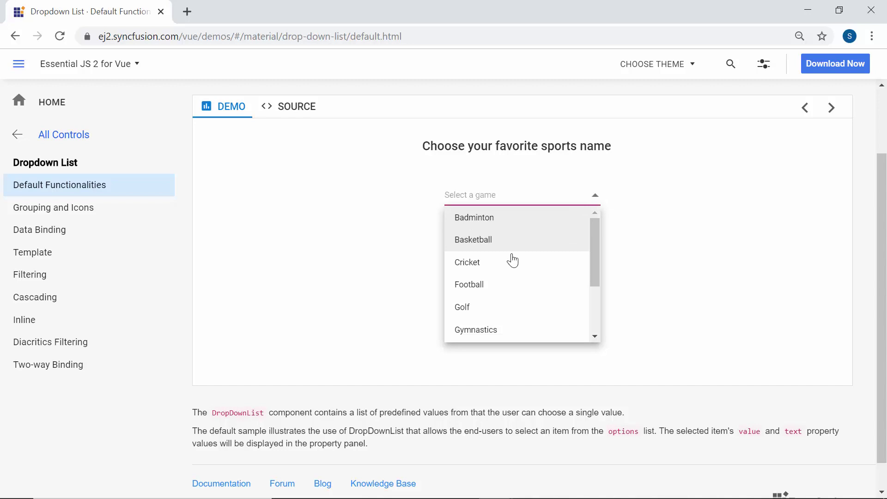
left_click(498, 293)
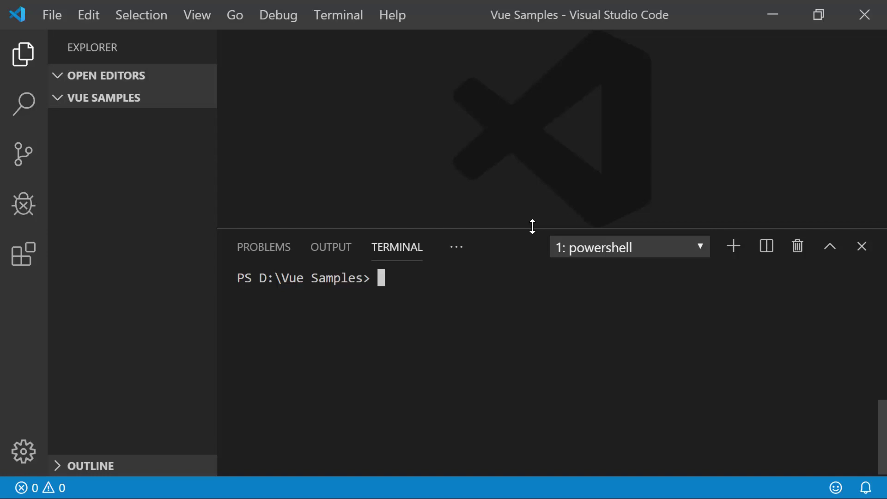
type("n")
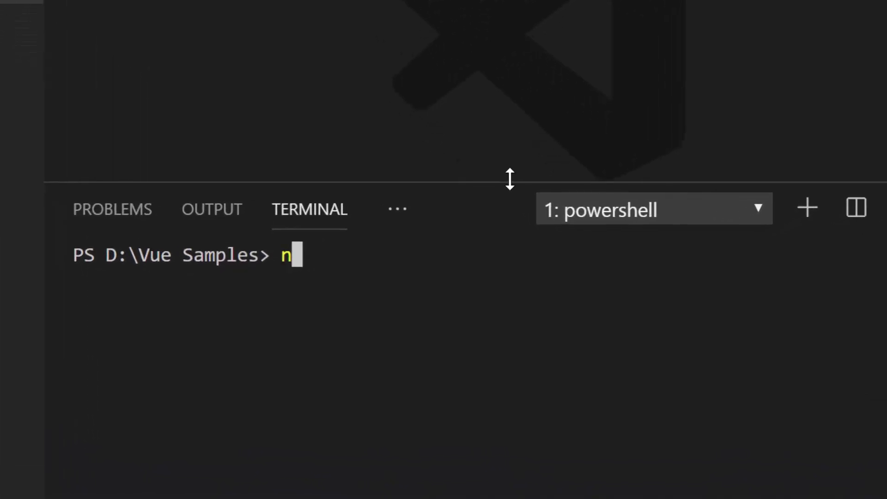
type("pm install -g")
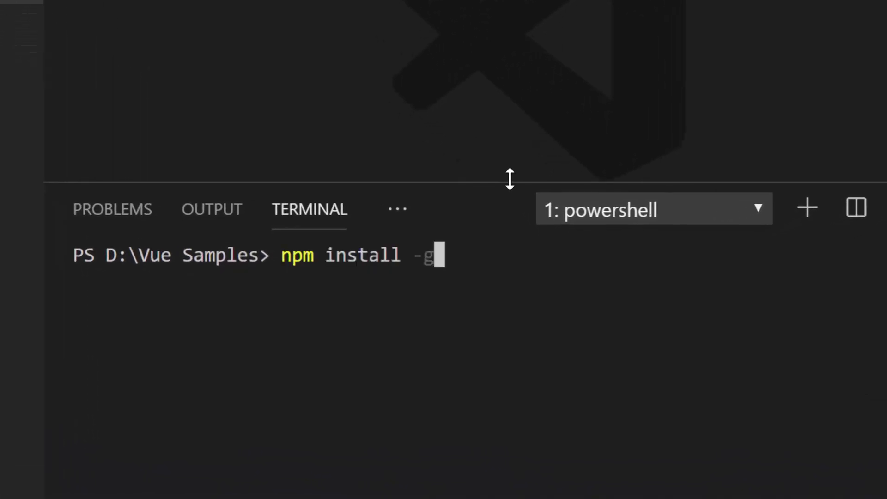
type(" @vue/cli")
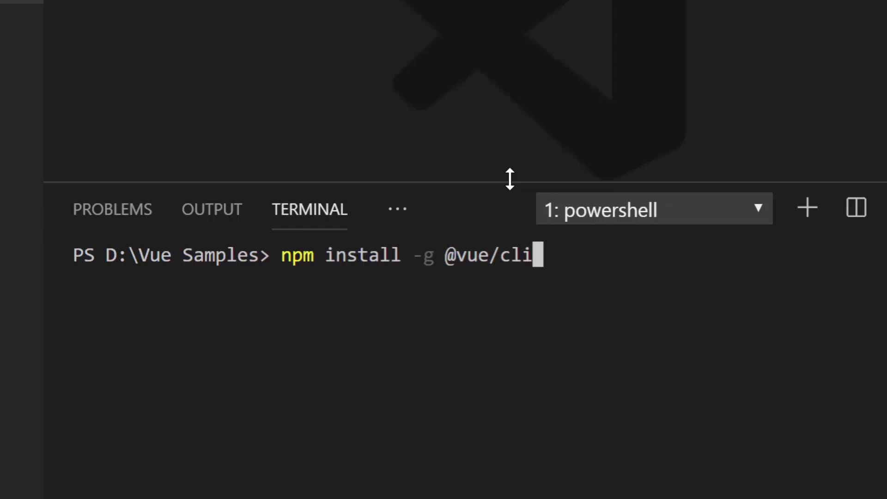
key("Escape")
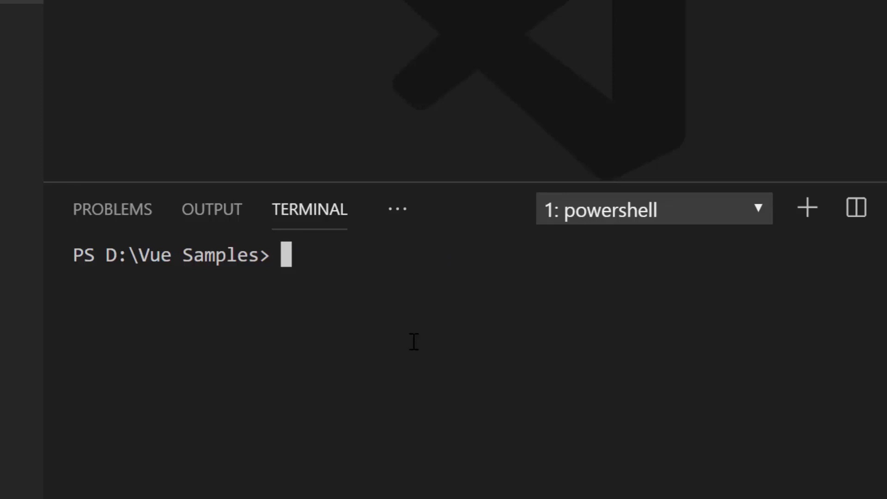
type("vue ")
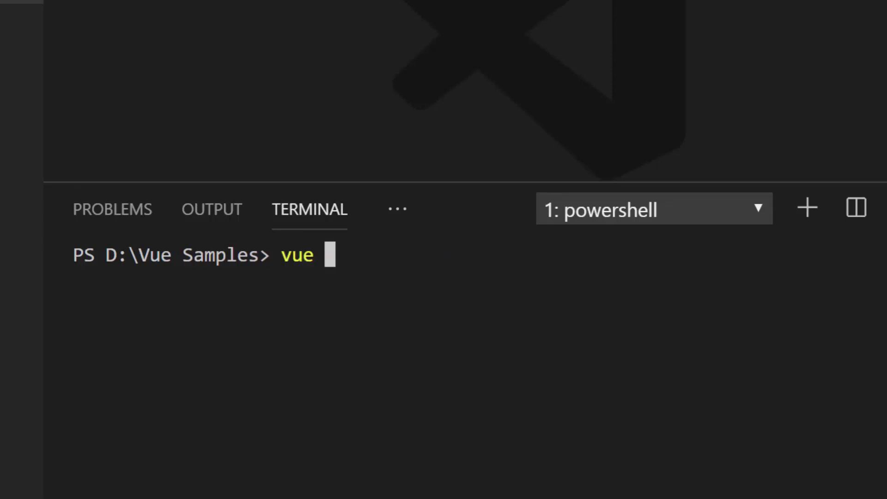
type("create dropdownlist-com")
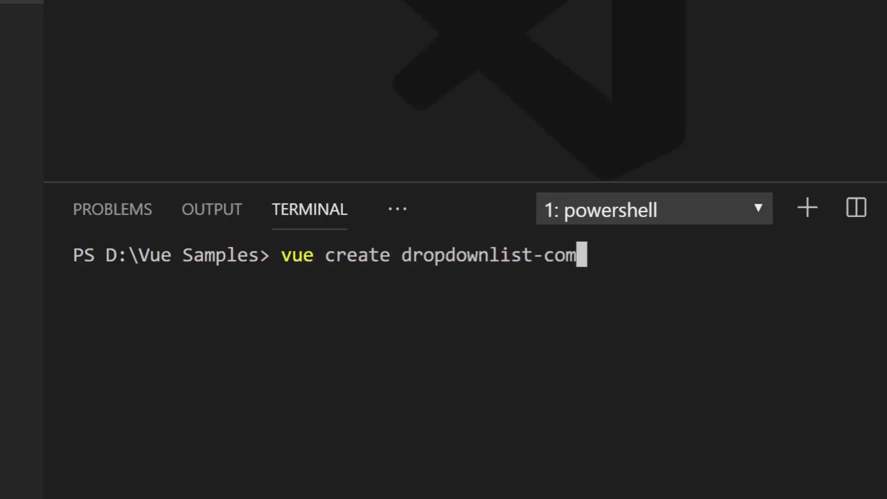
type("ponent")
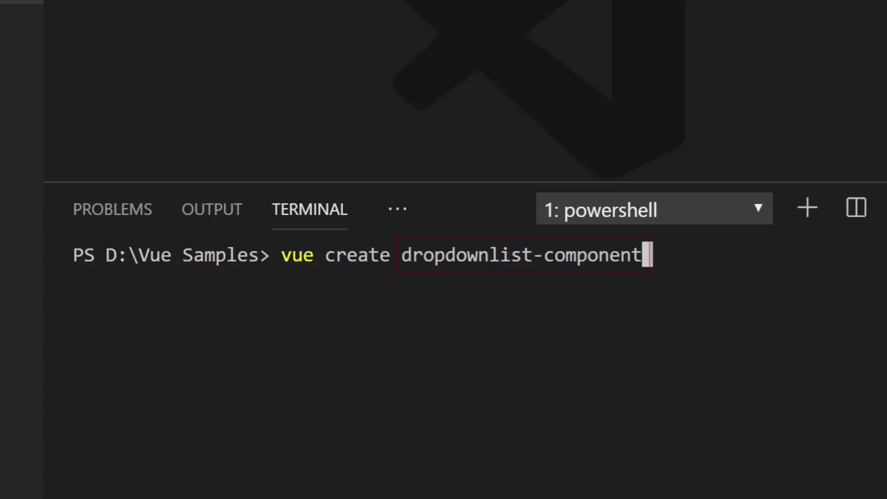
Create the dropdownlist-component project, cd into it, clear the terminal and expand its folder.
key("Return")
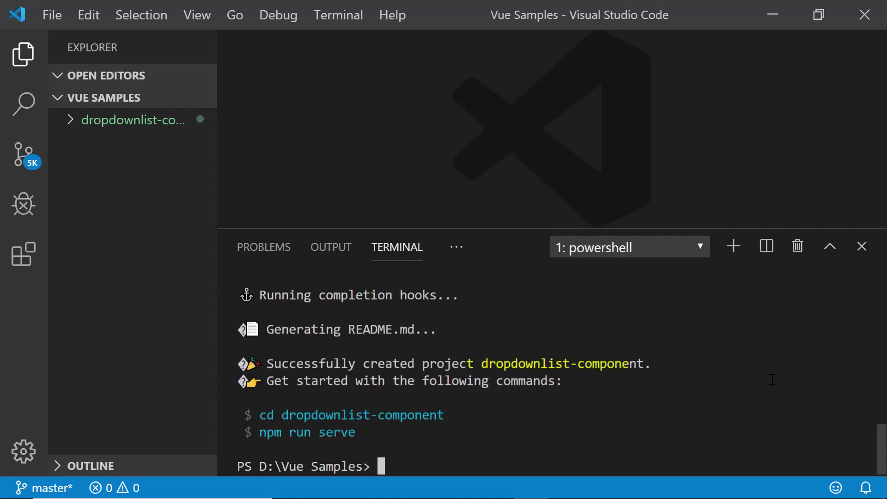
type("cd drop")
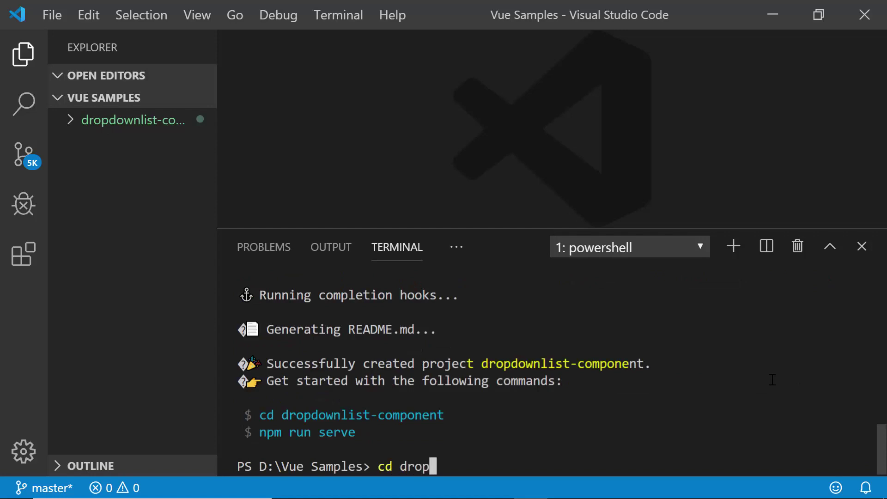
type("downlist-component")
key("Return")
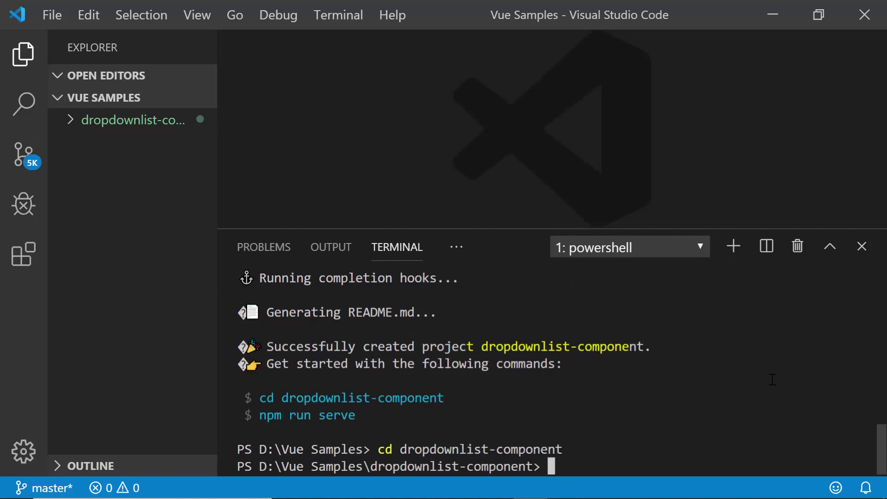
key("ctrl+l")
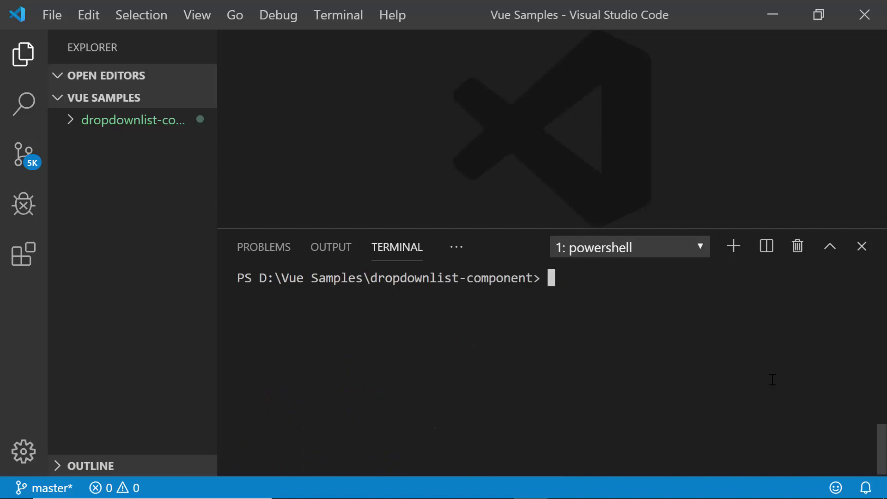
left_click(132, 119)
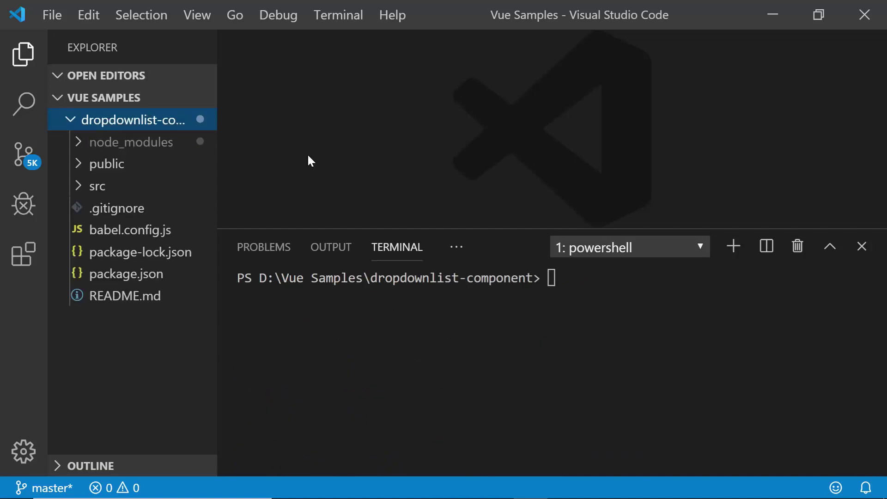
left_click(552, 278)
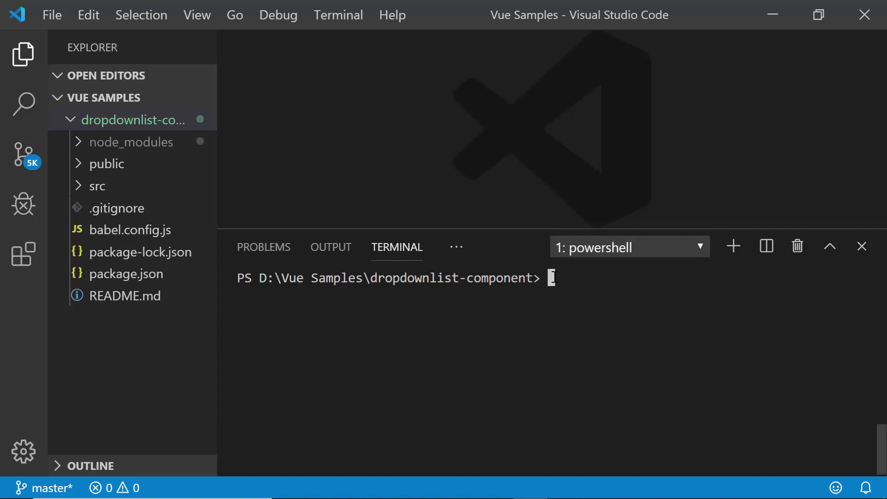
type("n")
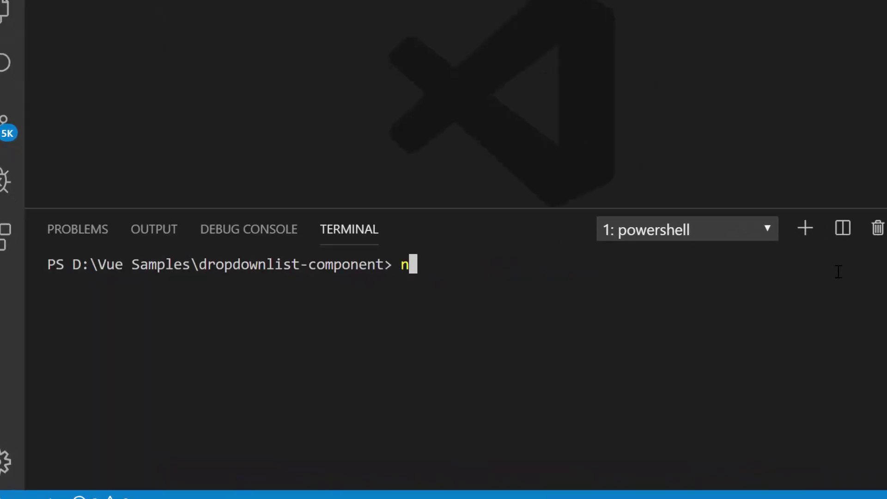
type("pm install @syncfusion/")
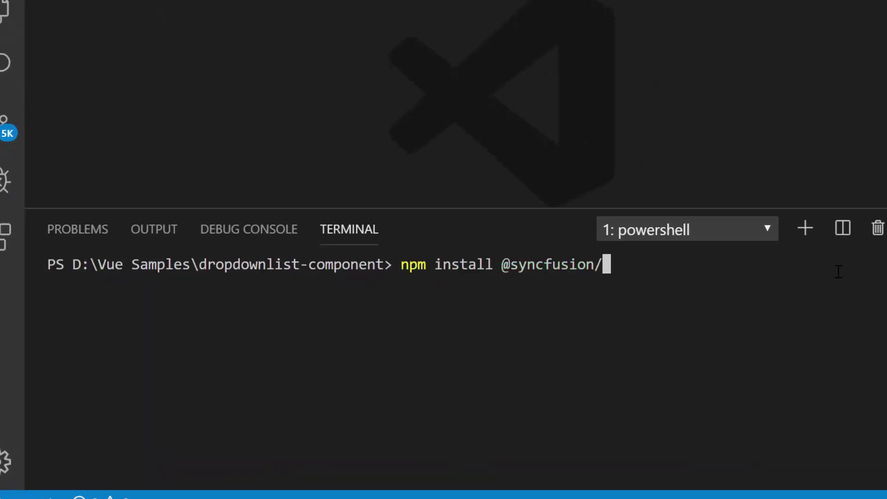
type("ej2-vue-dropd")
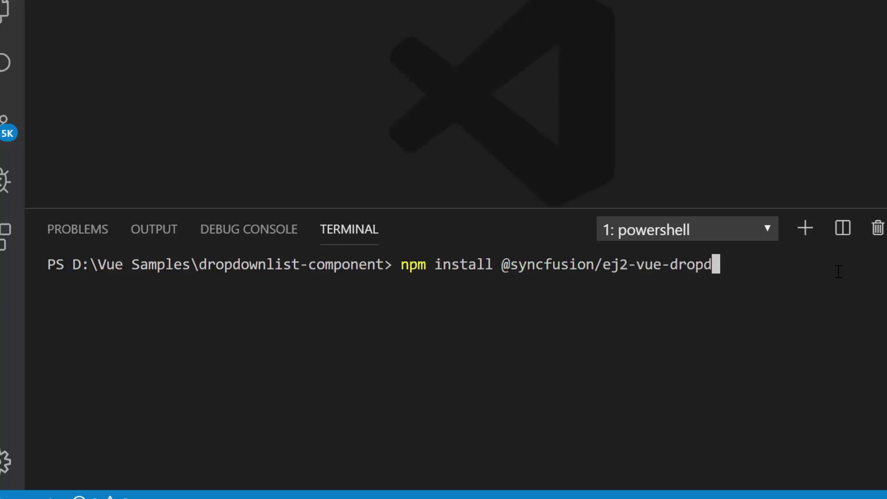
type("owns --save")
key("Return")
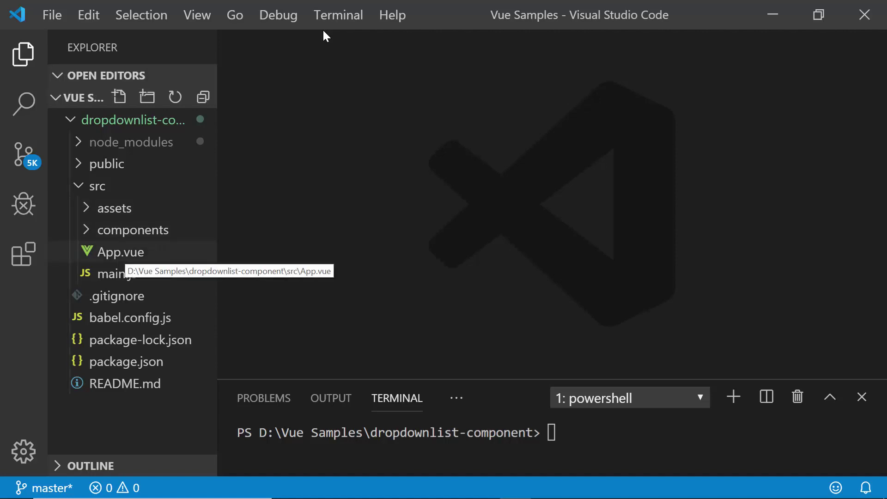
key("Return")
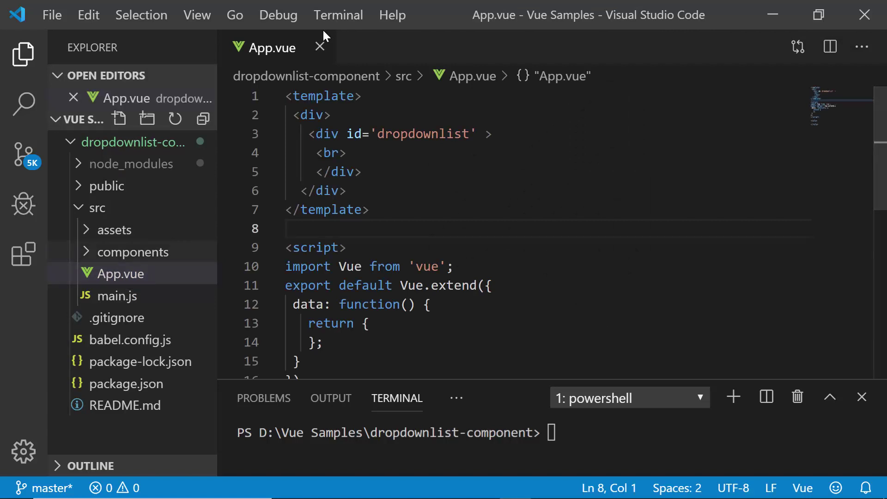
key("Down")
key("Down")
key("End")
key("Return")
type("impo")
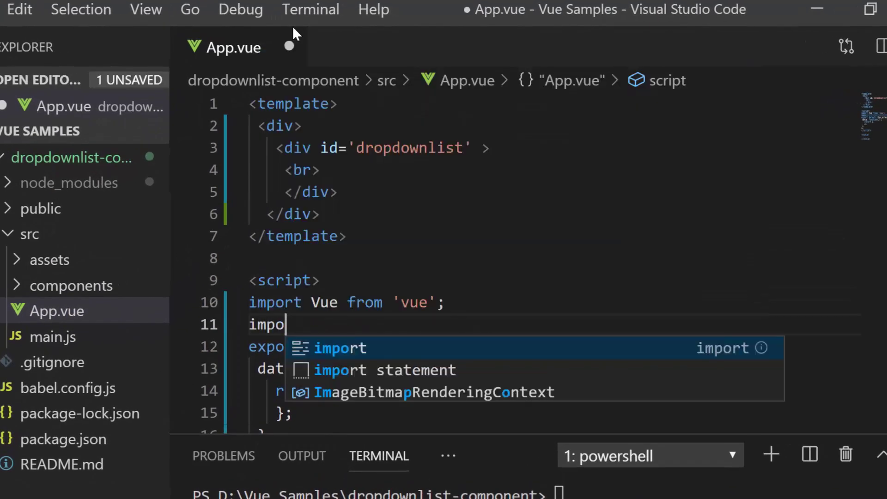
type("rt { DropDow")
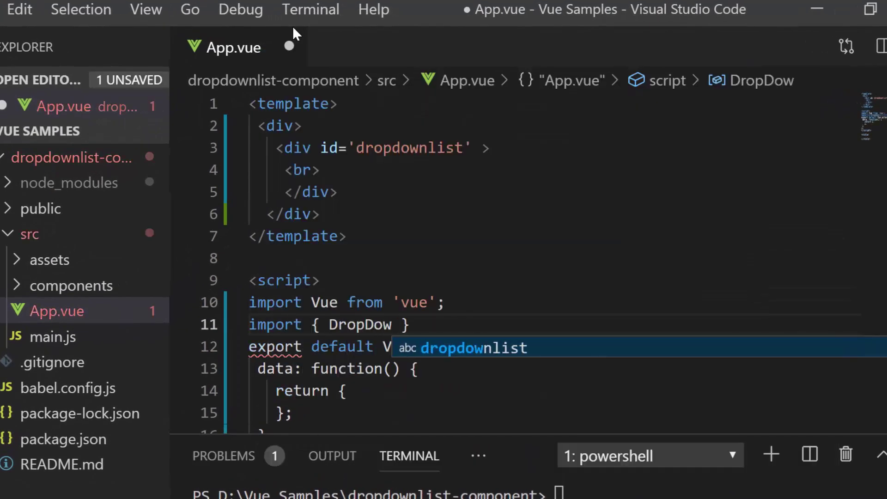
type("nListPlugin } from '@syncfusion/ej2-vue-dropdowns';")
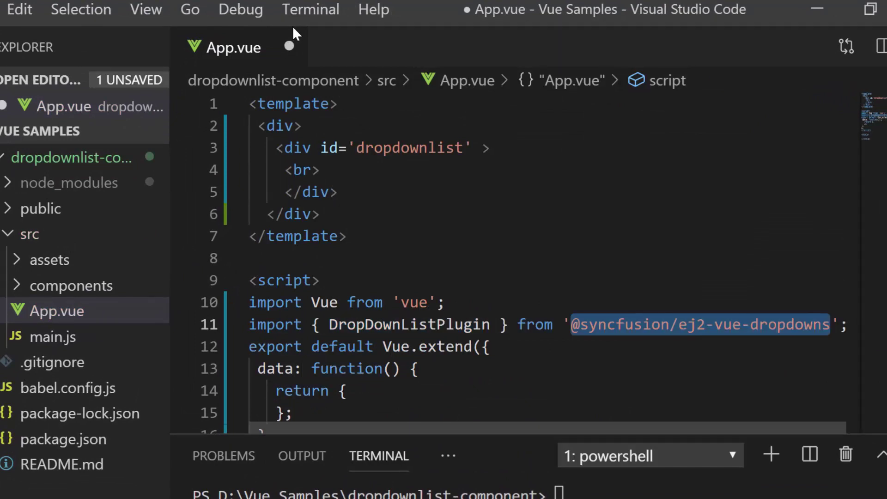
key("Escape")
key("Return")
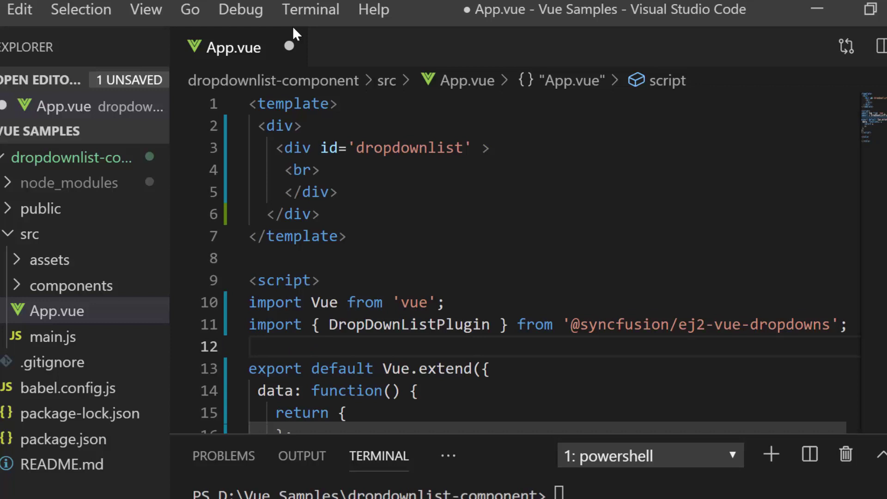
type("Vue.use")
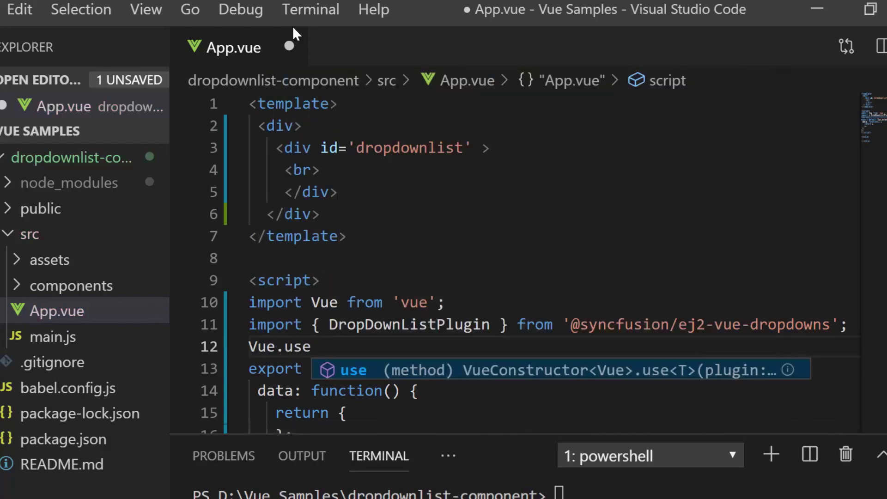
type("(Drop")
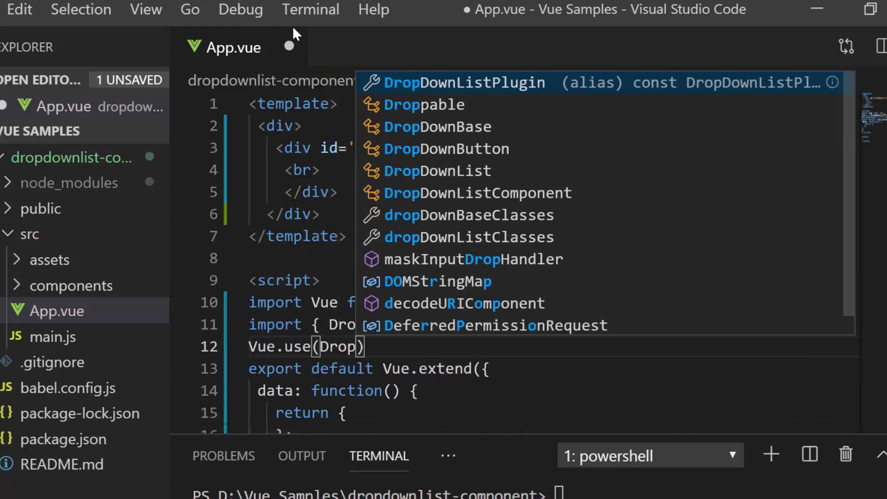
key("Return")
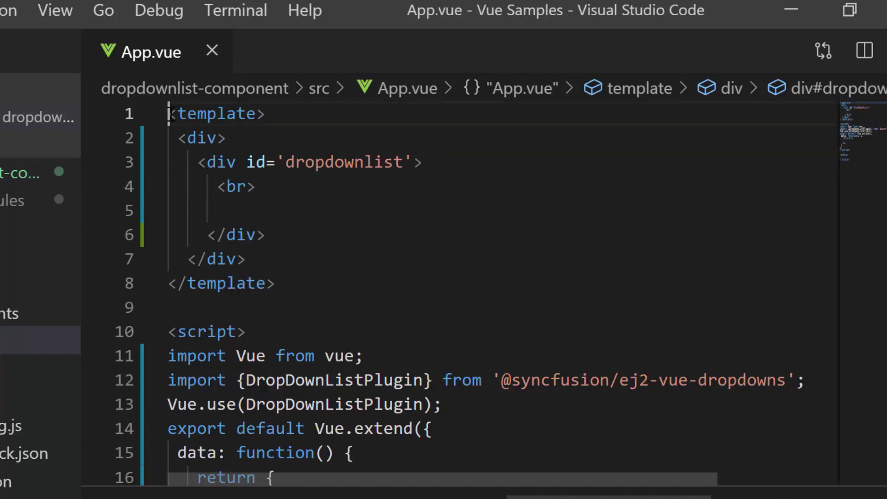
Reformat the template and place an ejs-dropdownlist inside the dropdownlist div.
left_click_drag(169, 115, 334, 294)
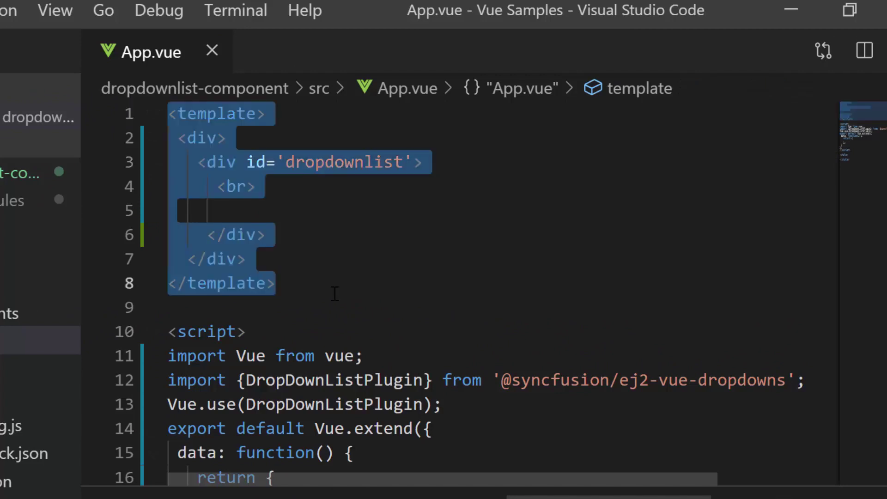
key("shift+alt+f")
left_click(260, 187)
key("Return")
type("<ejs-dro")
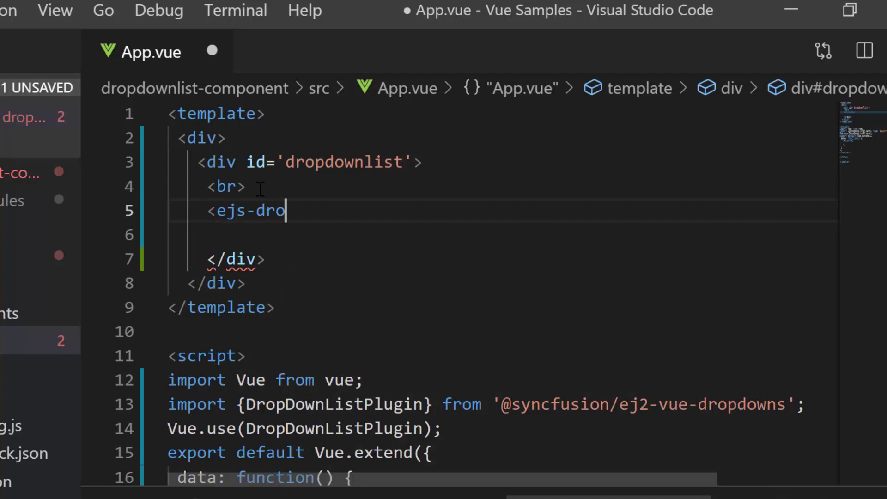
type("pdownlist>")
left_click_drag(208, 211, 393, 236)
left_click_drag(178, 138, 284, 279)
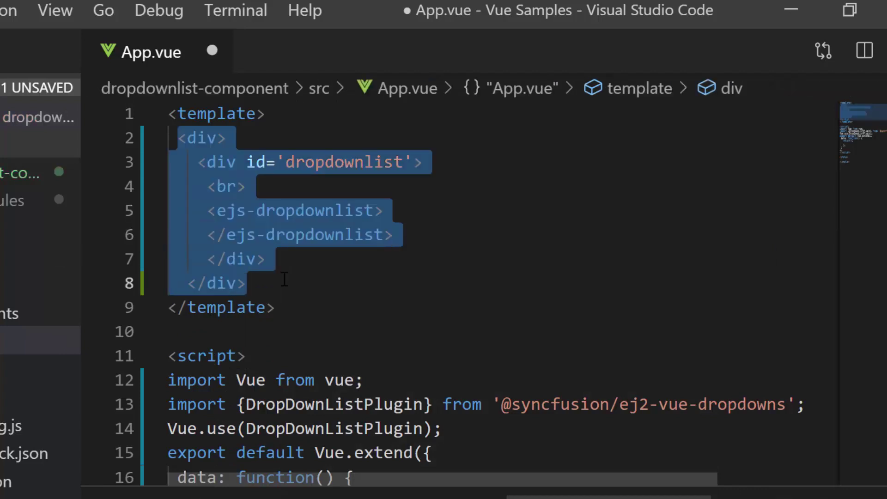
left_click(284, 279)
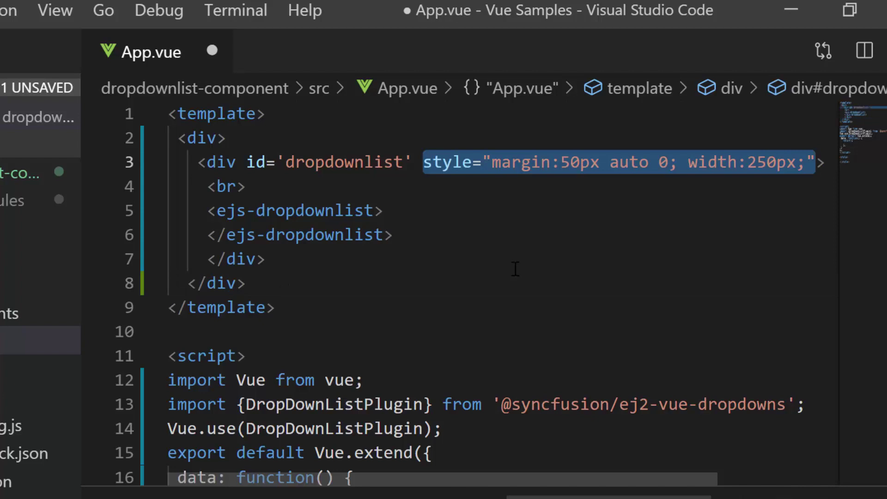
scroll(515, 269, "down", 5)
left_click(300, 235)
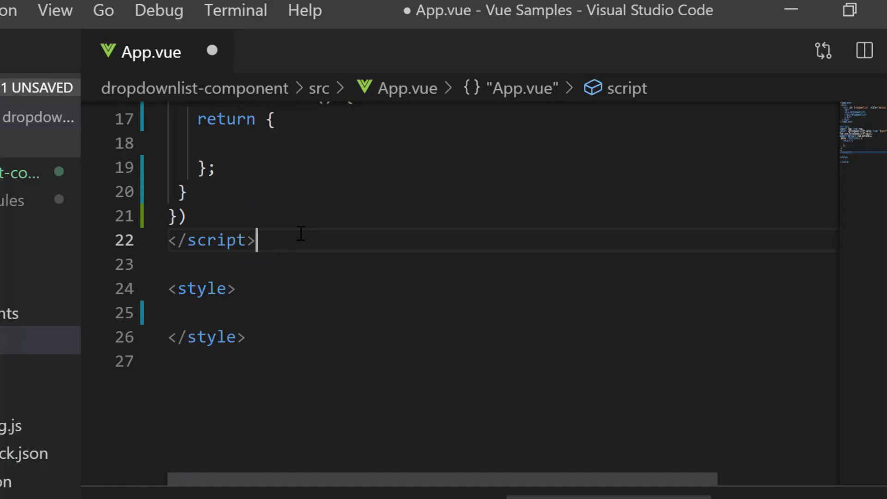
left_click_drag(169, 284, 247, 337)
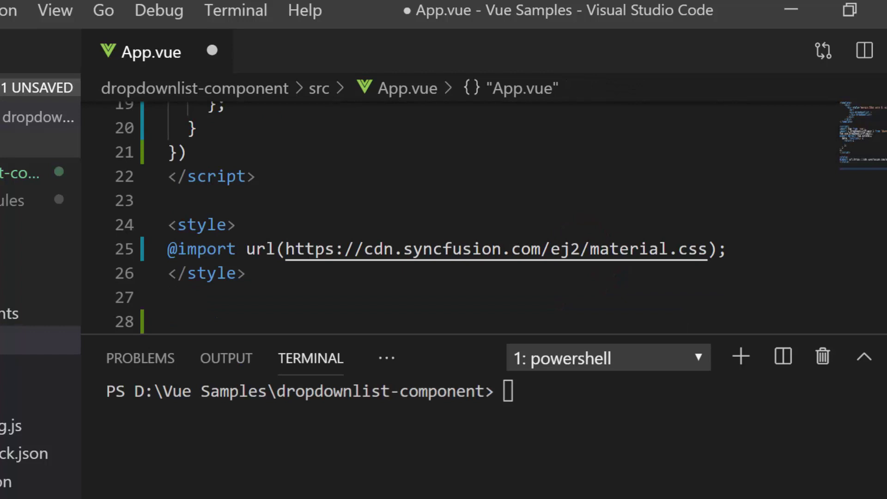
Save App.vue and run npm run serve until the dev server compiles.
key("ctrl+s")
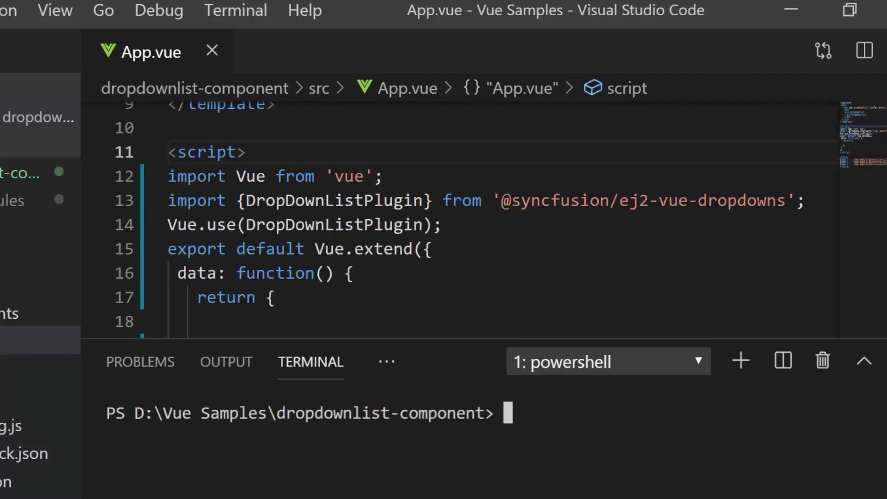
type("n")
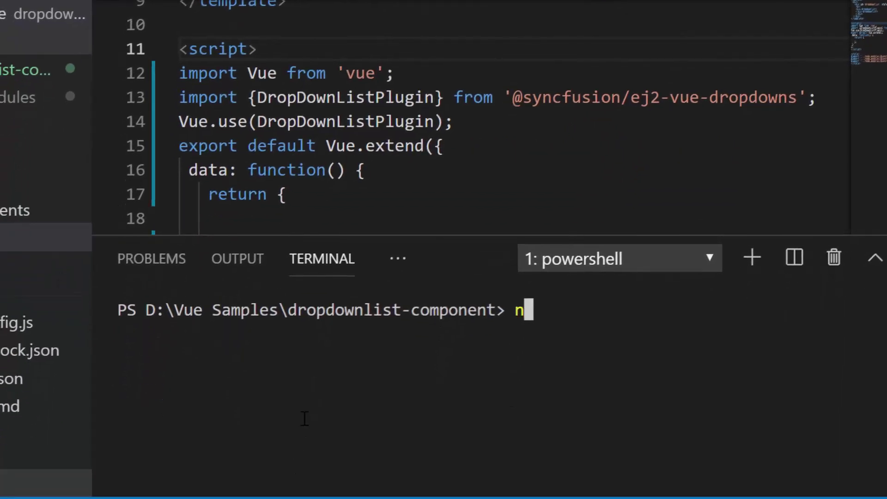
type("pm run serve")
key("Return")
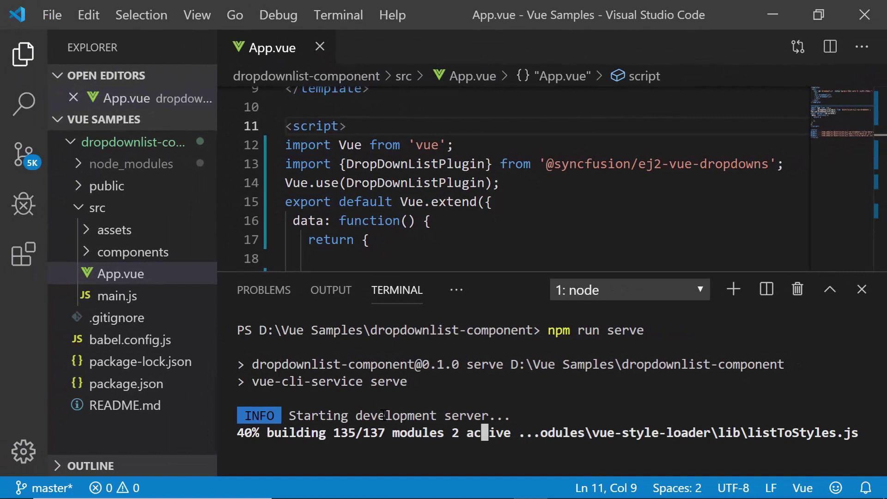
scroll(776, 423, "up", 1)
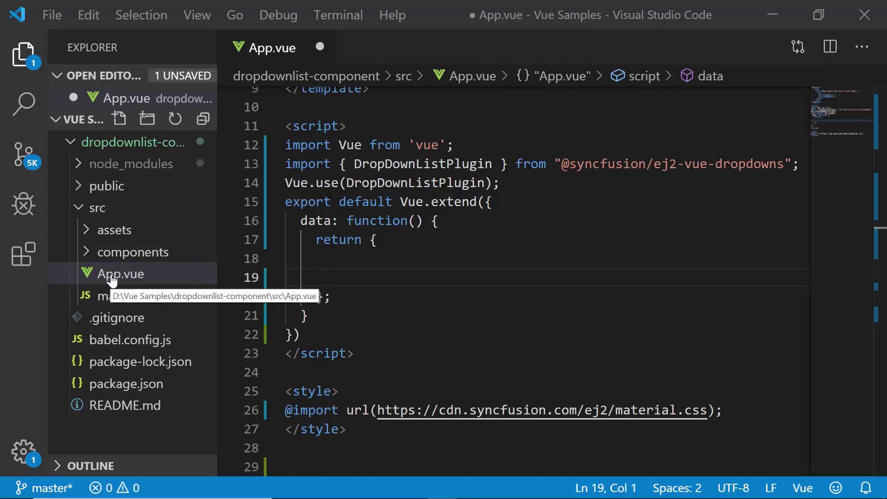
Add a localData array with Football, Basketball and Volleyball entries to the returned data.
left_click_drag(300, 221, 308, 316)
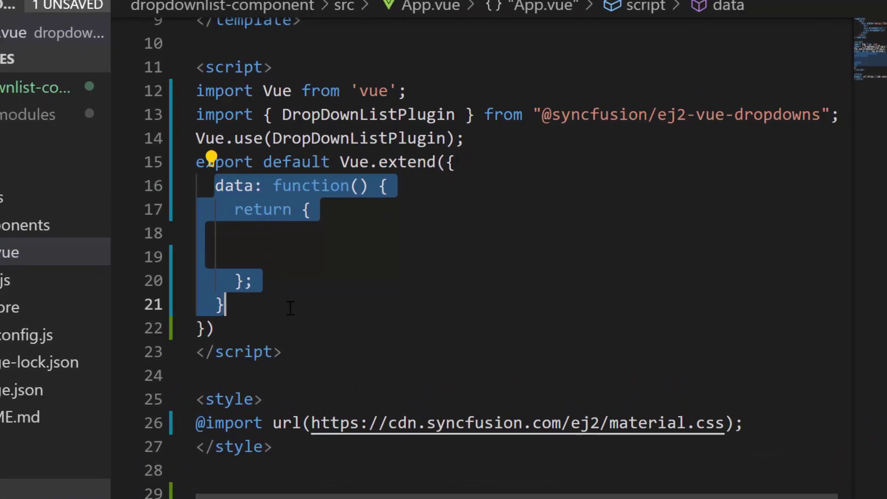
left_click(395, 243)
key("Return")
type("localData")
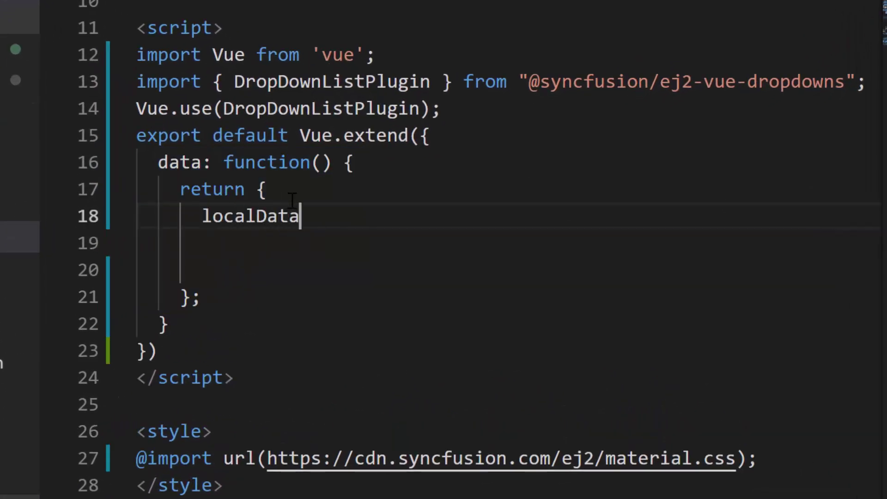
type(":[]")
key("shift+Home")
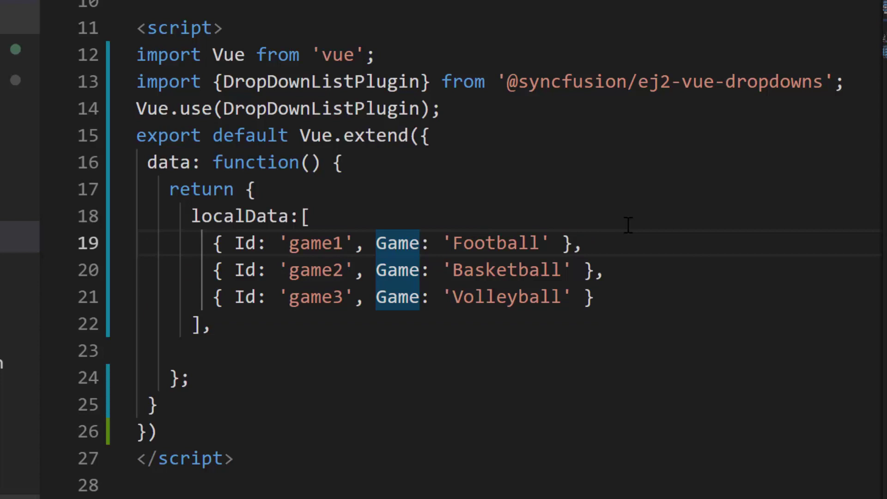
left_click_drag(191, 217, 251, 312)
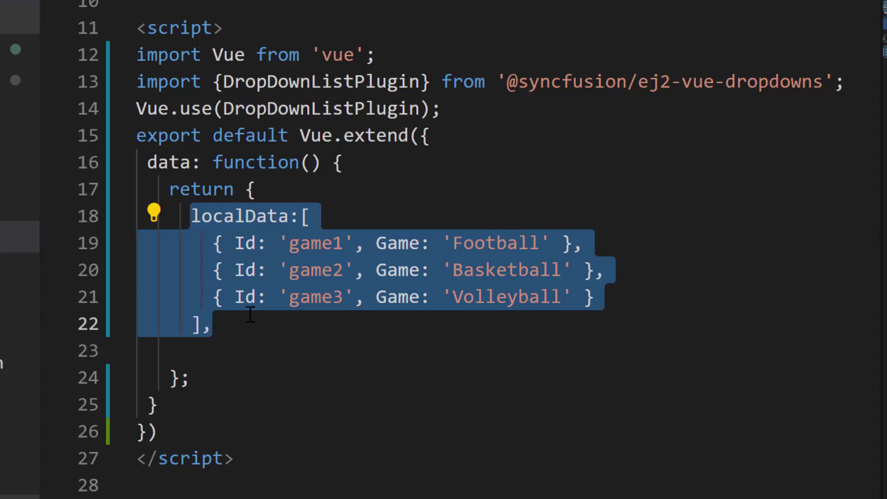
Add localField: {value: 'Id', text: 'Game'} after the localData array.
key("Return")
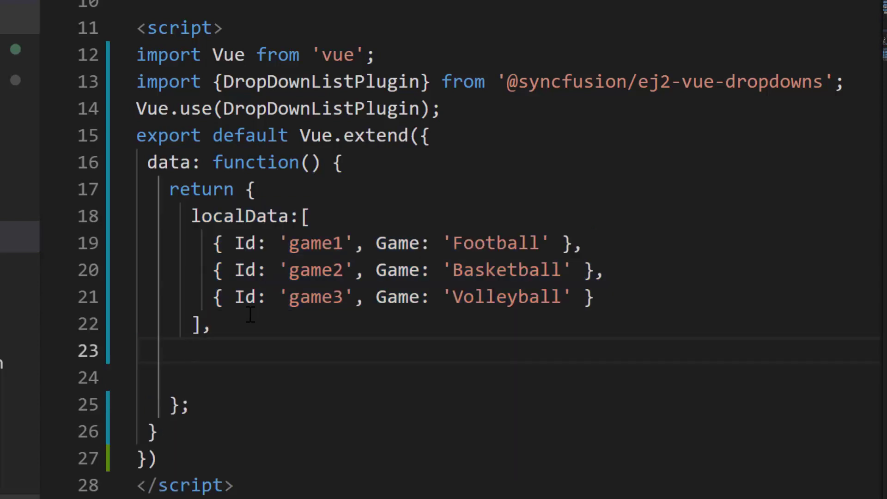
type("localField: {}")
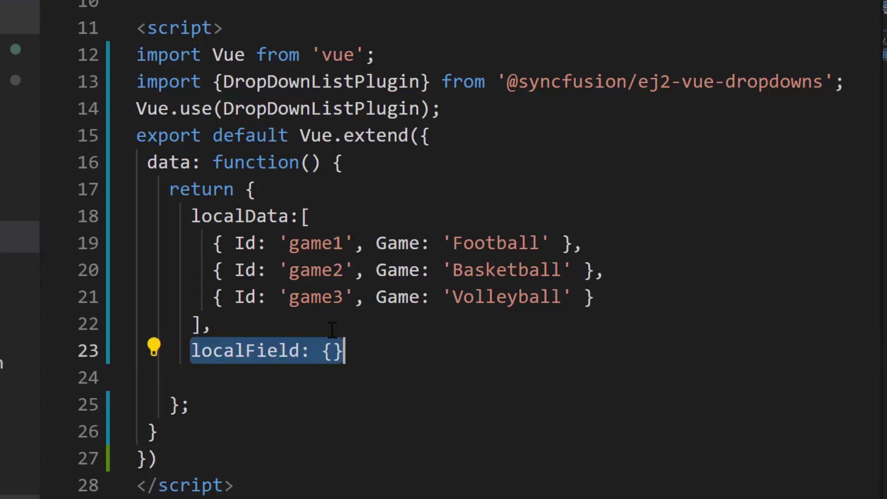
key("Left")
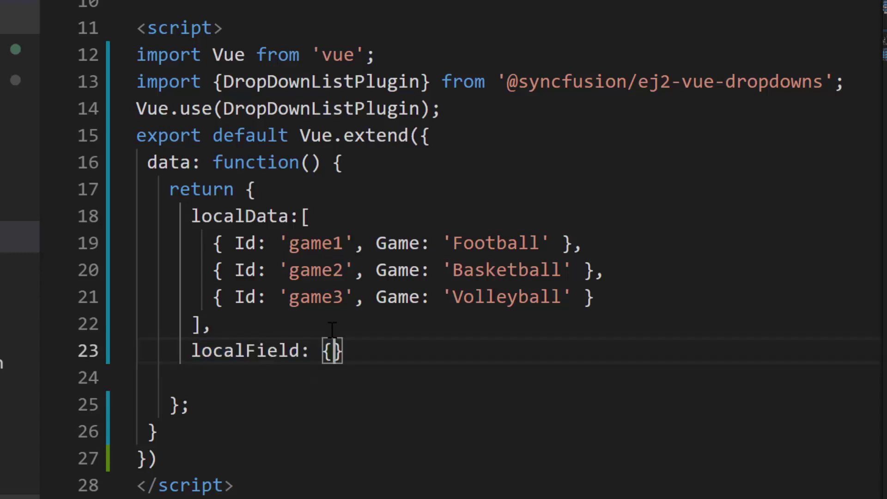
left_click(245, 243)
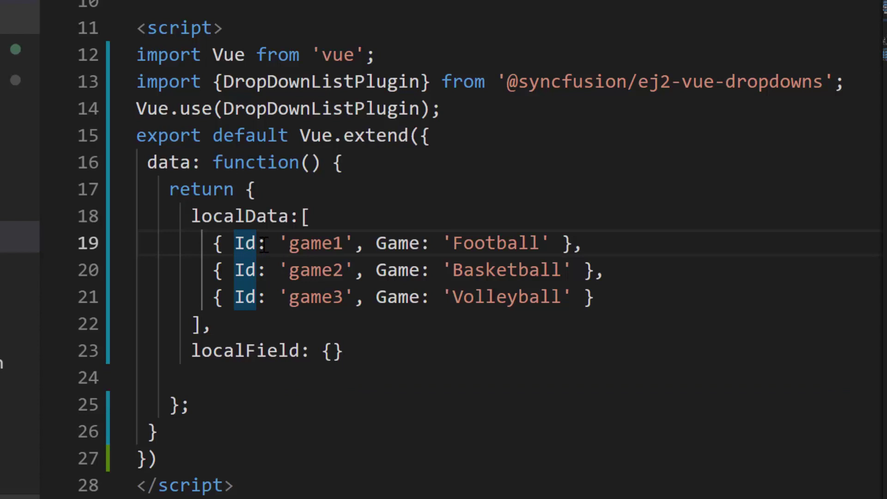
type("value: 'Id'")
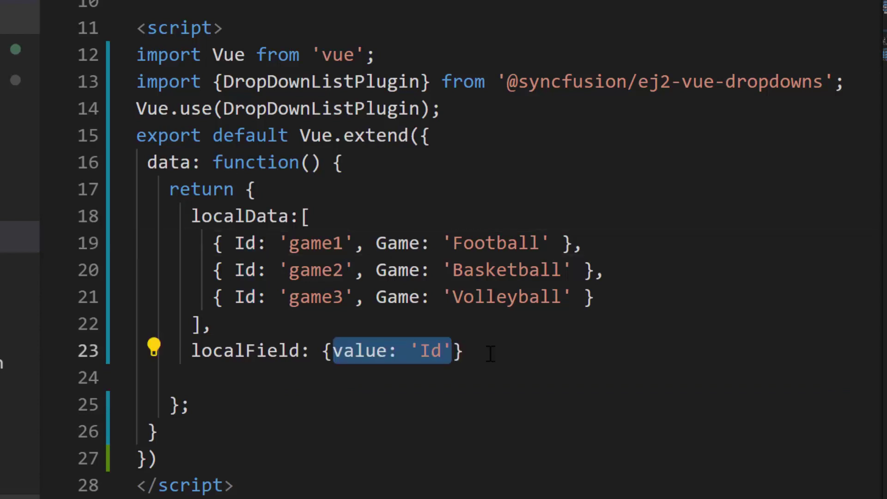
left_click(489, 354)
key("Up")
key("Up")
key("Up")
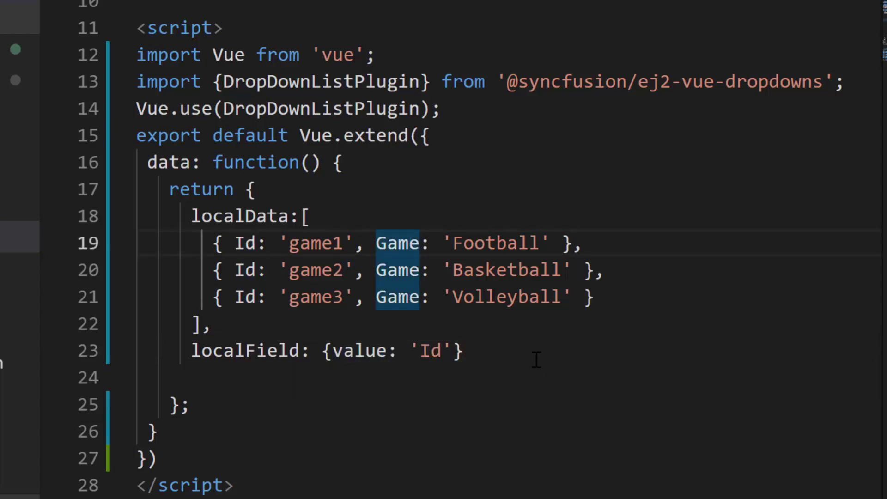
type(", text: 'Game'")
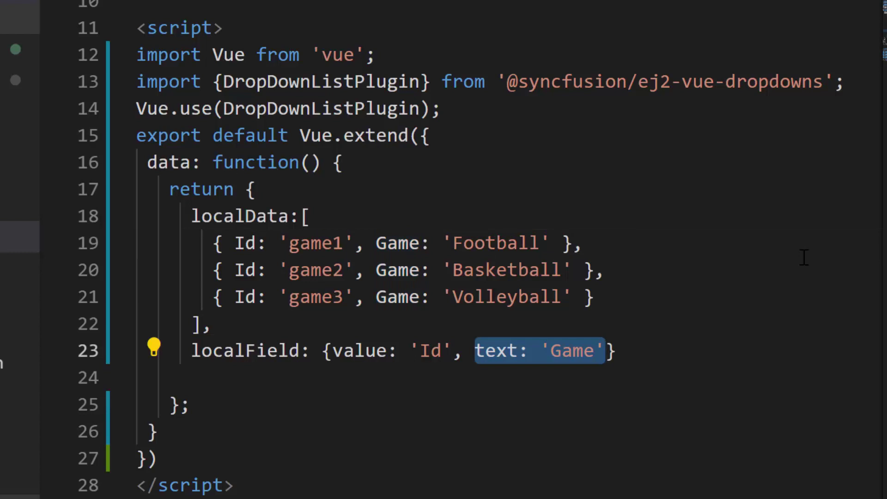
Bind the ejs-dropdownlist with :dataSource='localData' and :fields='localField'.
left_click(264, 337)
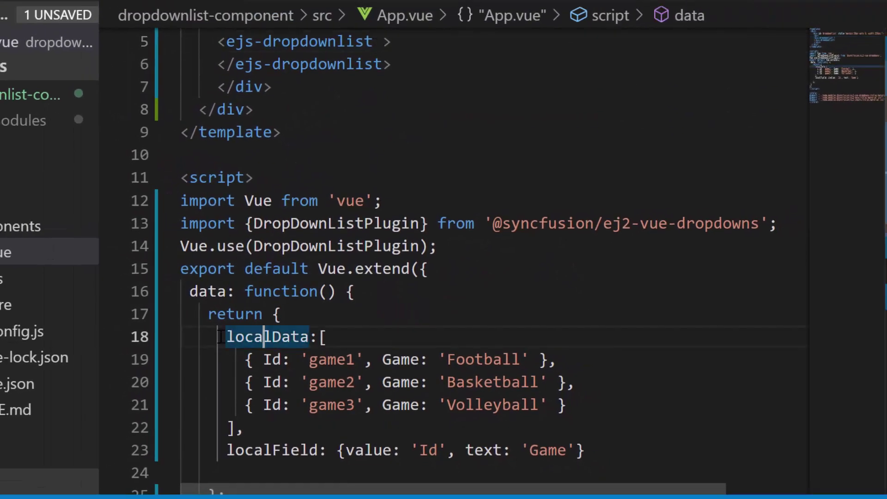
left_click(383, 42)
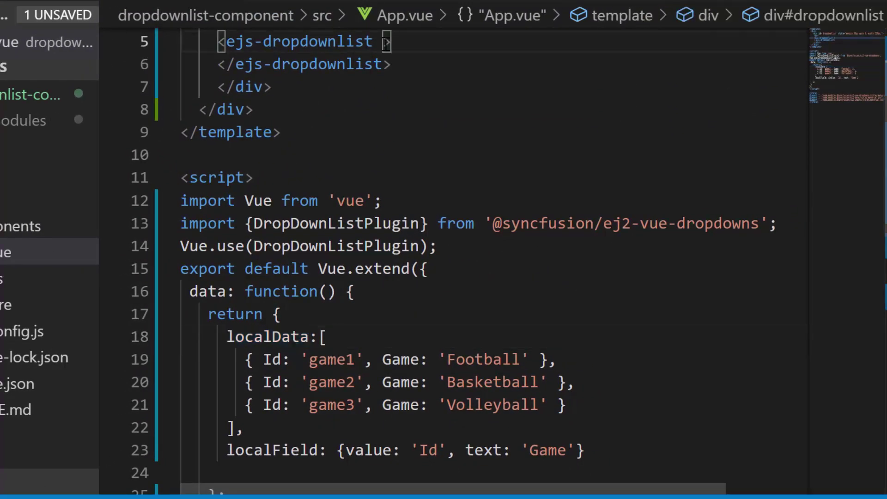
type(":dataSource='localData'")
left_click_drag(383, 41, 595, 42)
key("ctrl+s")
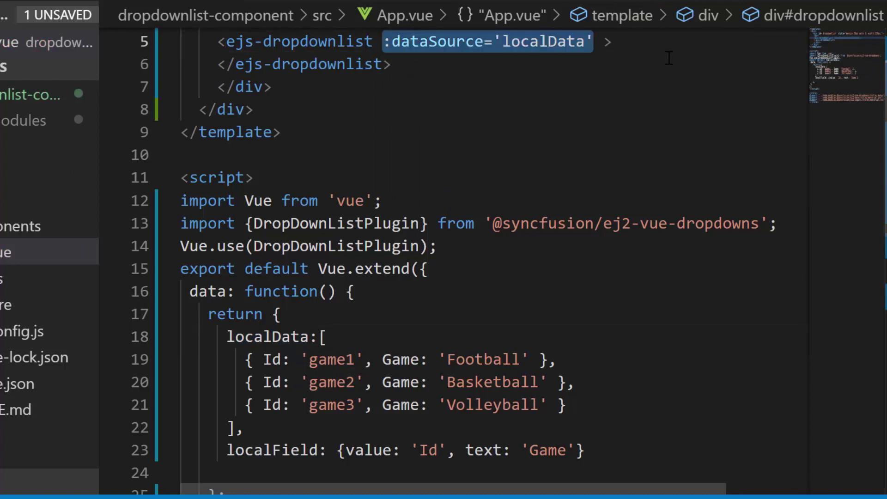
left_click(256, 110)
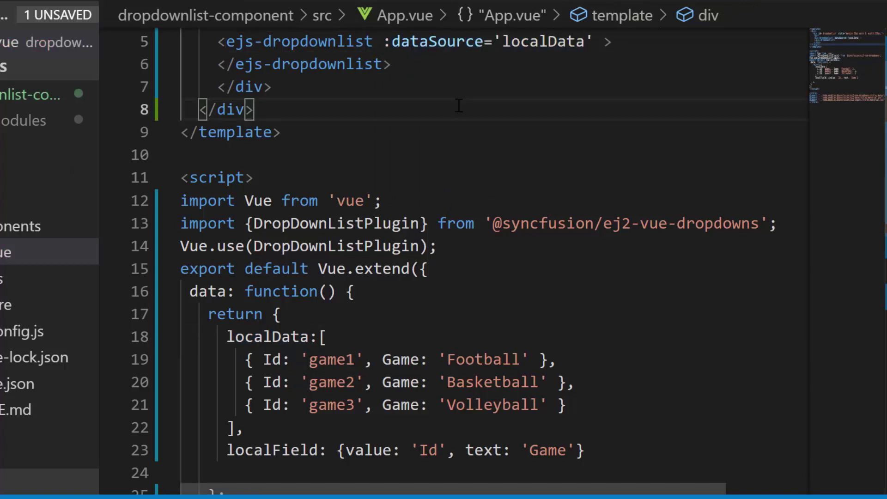
double_click(272, 450)
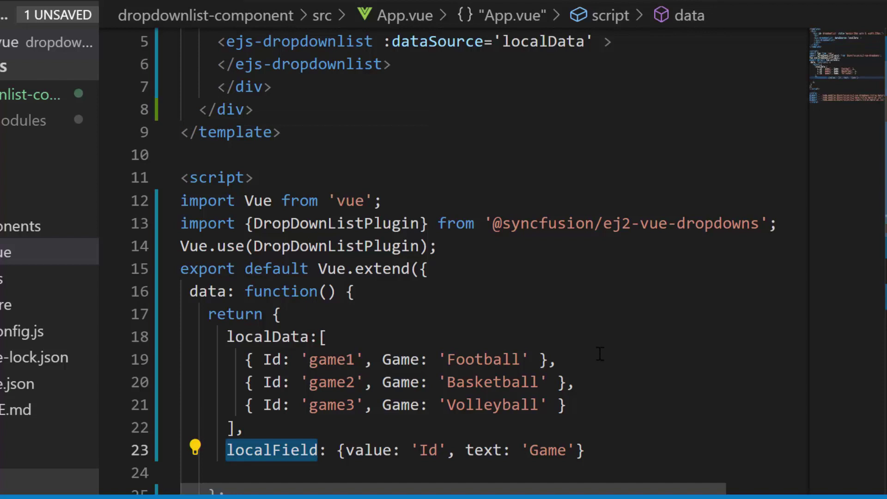
type(":fiel")
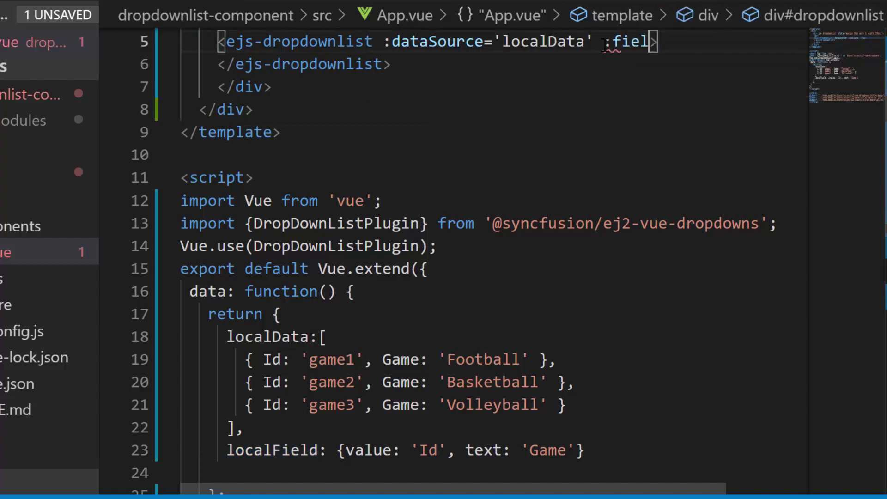
type("ds='localField'")
key("Escape")
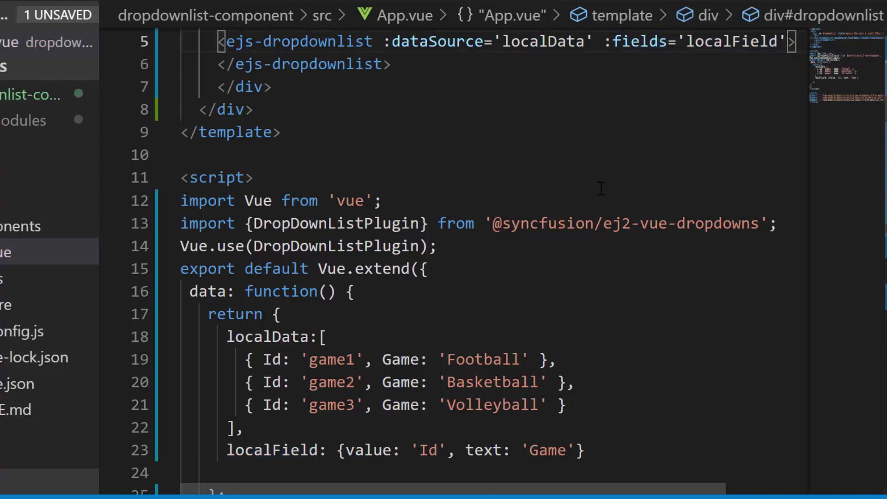
left_click_drag(226, 336, 246, 428)
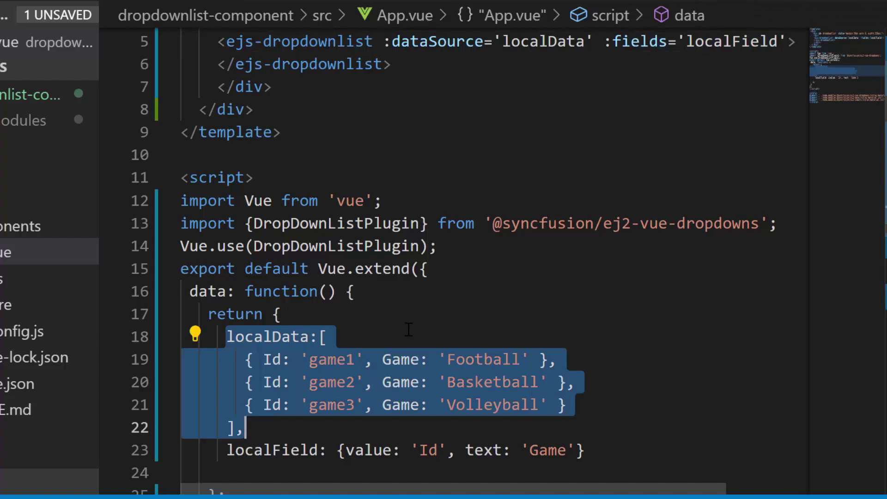
Add placeholder='Select a game' on a new line in the dropdown tag.
left_click(790, 42)
key("Return")
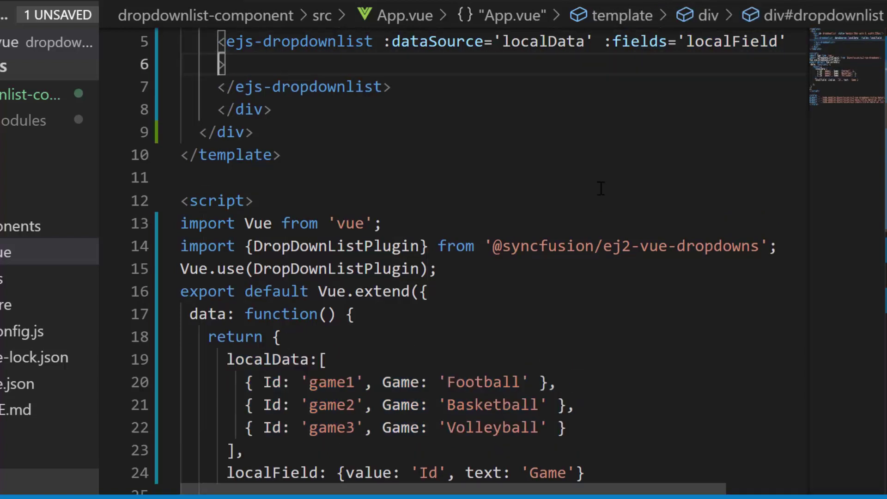
type("placeh")
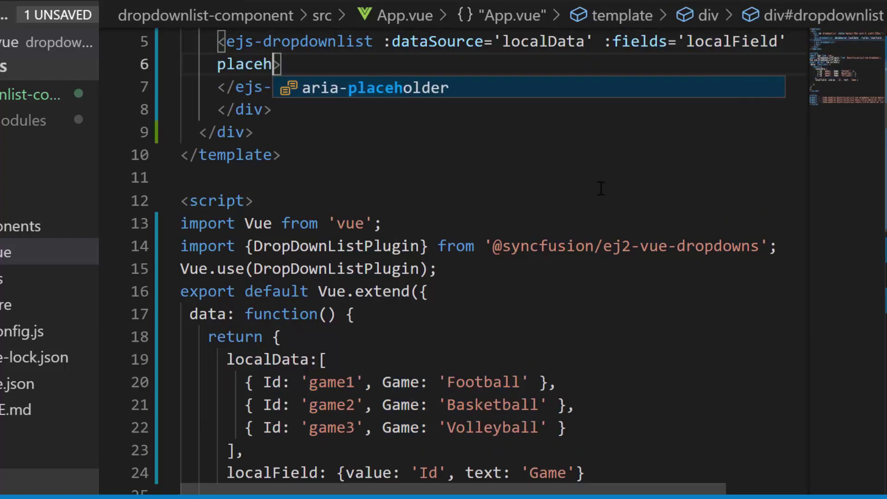
type("older='Select a game")
left_click_drag(217, 64, 467, 64)
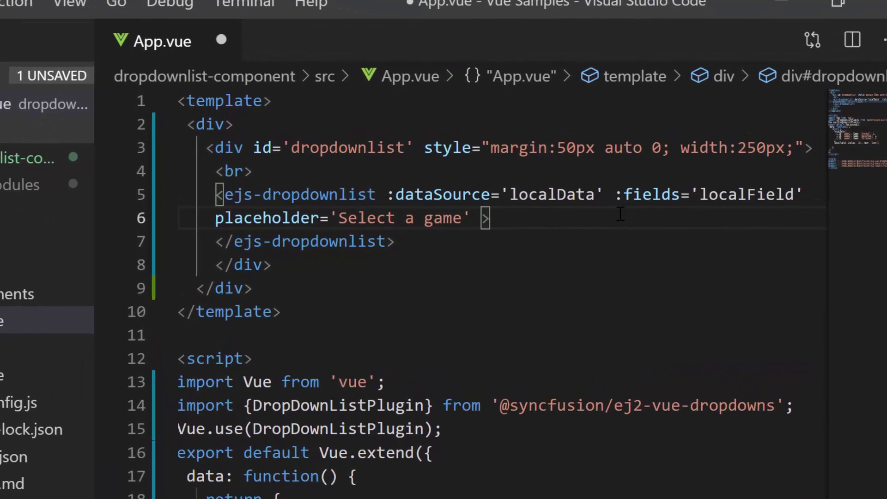
type("popupWidth=\"\"")
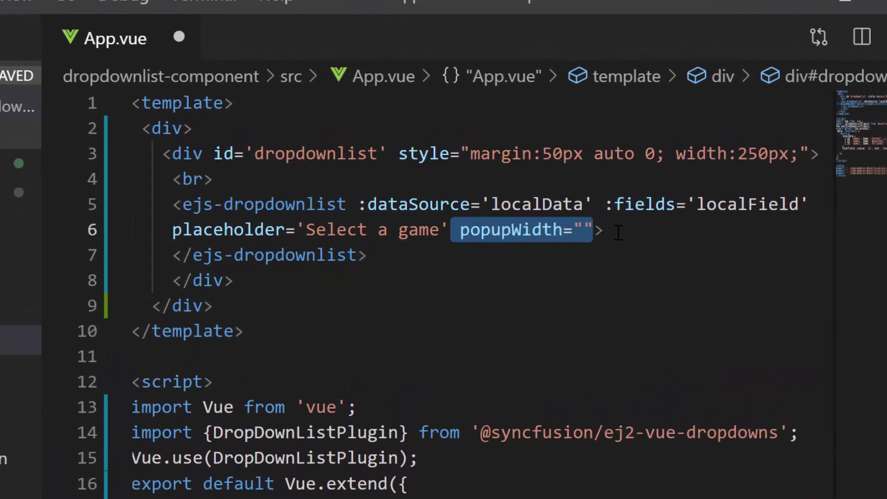
type(" popu")
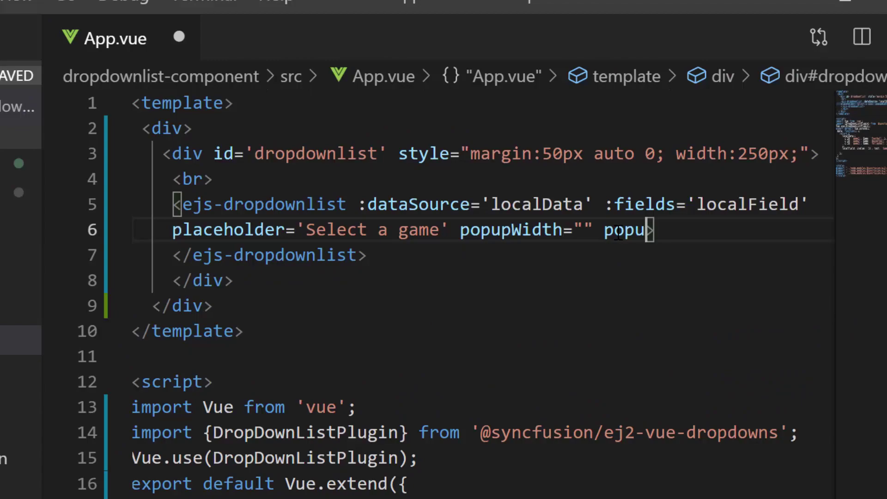
type("pHeight=\"\"")
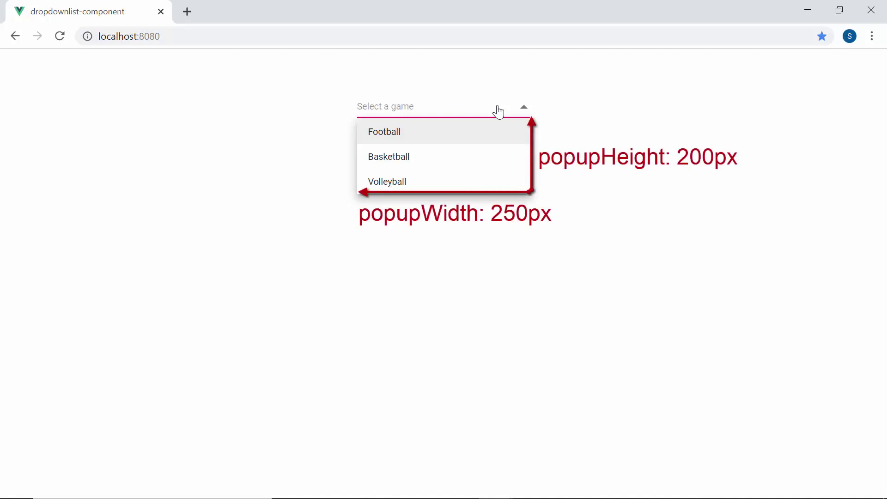
Close the open game popup in the Chrome dropdown.
left_click(498, 111)
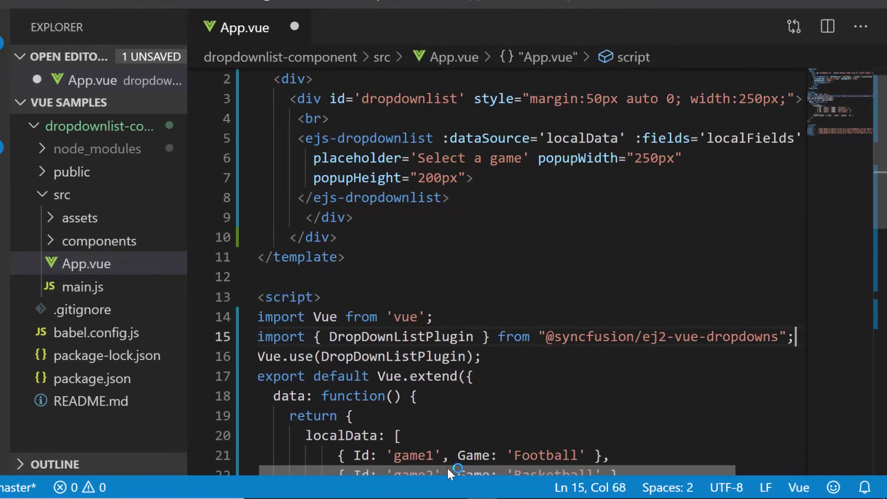
key("Return")
type("import")
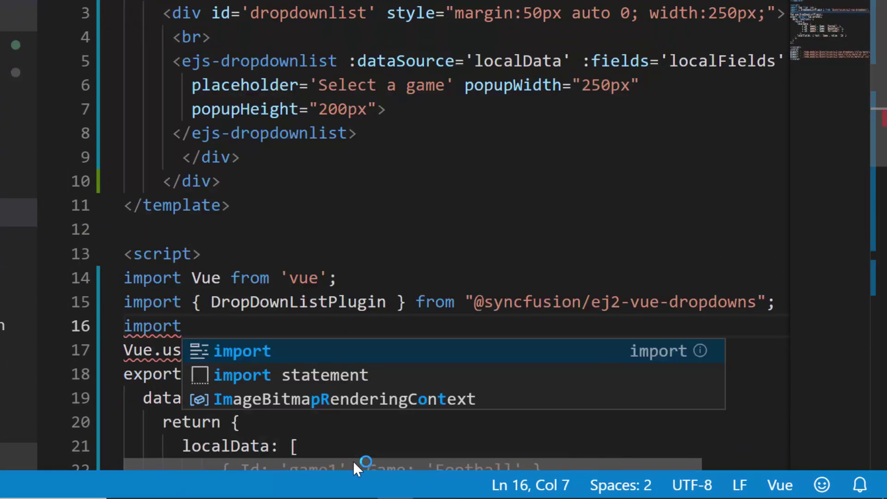
type("{ DataManager }")
left_click_drag(201, 326, 466, 320)
type("WebApiAdaptor} from '@syncfusion/ej2-data';")
left_click_drag(543, 320, 739, 320)
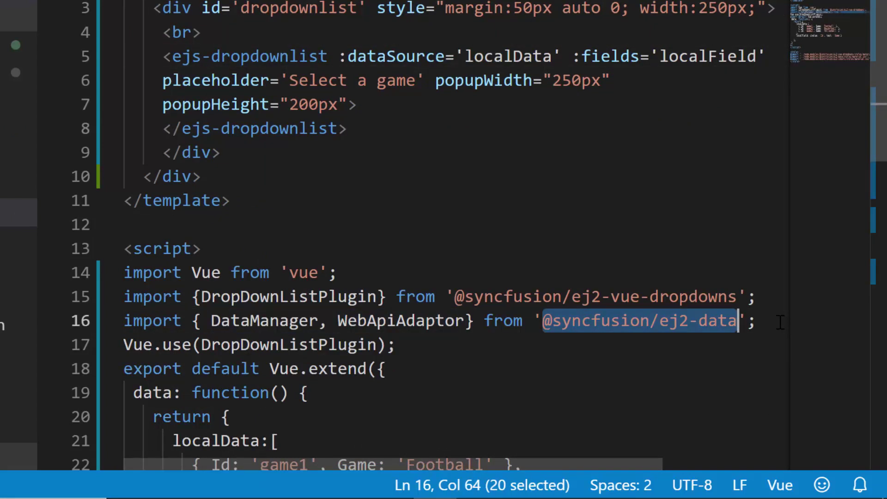
left_click(780, 324)
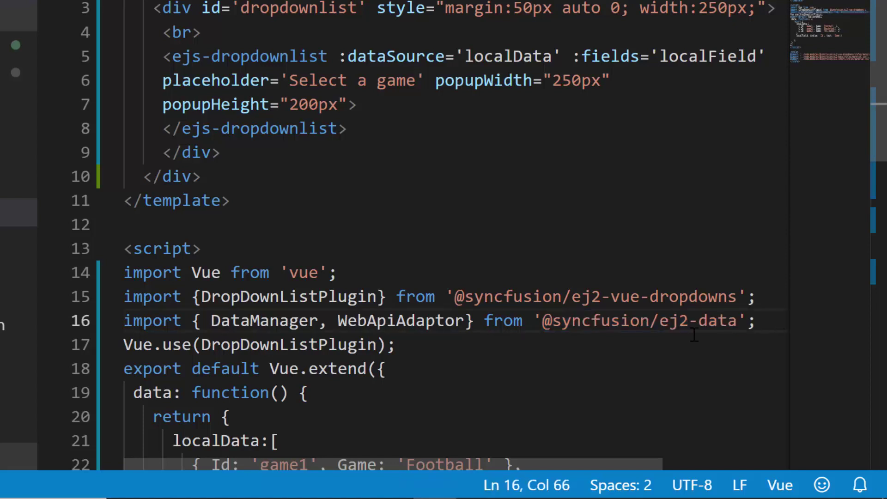
Declare remoteDataSource as a DataManager with the service URL, WebApiAdaptor and crossDomain true.
left_click(475, 345)
key("Return")
type("var remoteDataSource = new DataManager({")
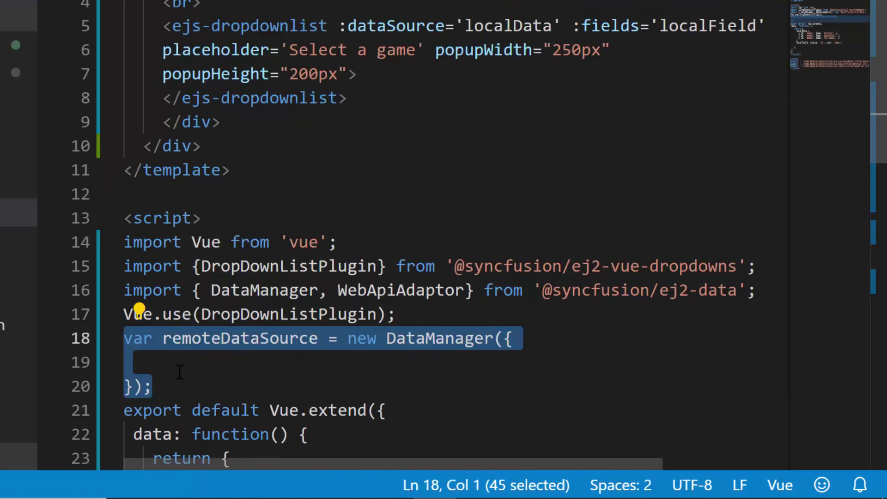
key("ctrl+v")
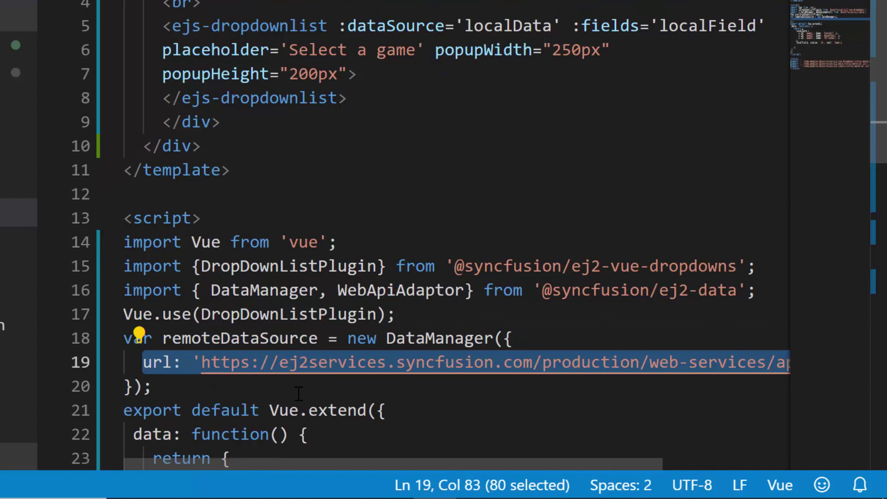
type("adaptor: new WebApiAdaptor,")
type("adaptor: new WebApiAdaptor,   crossDomain: true")
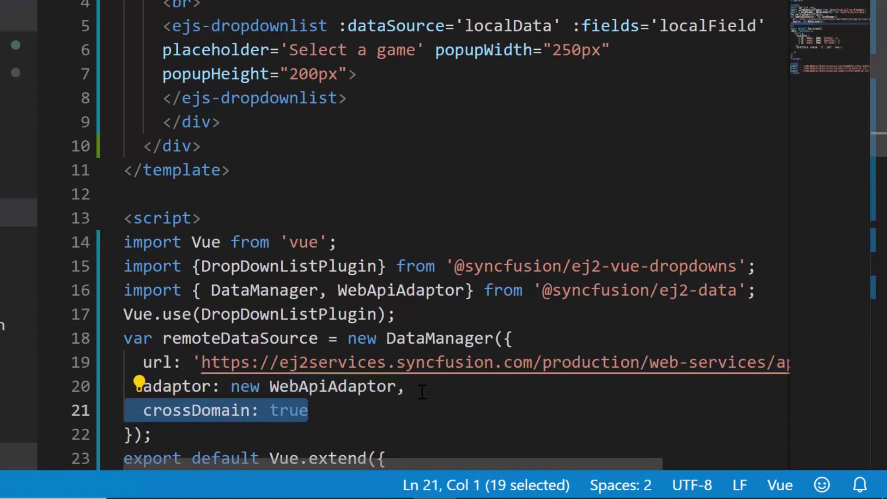
left_click_drag(144, 362, 788, 362)
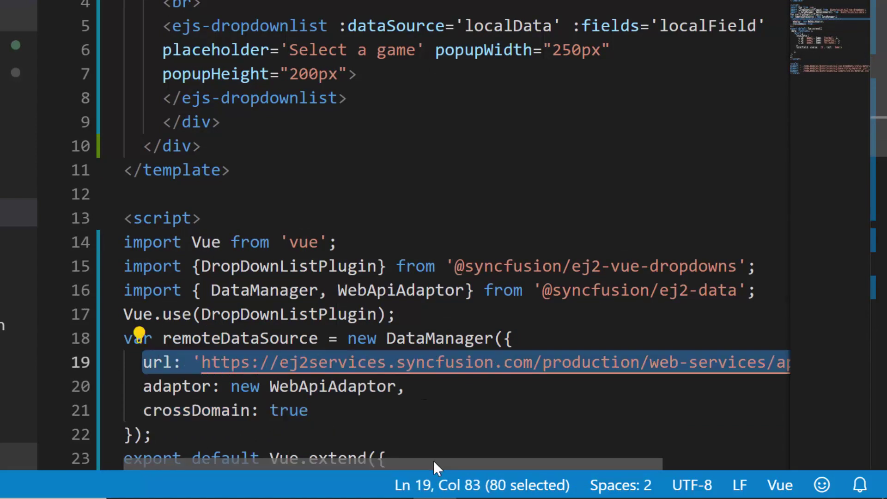
mouse_move(434, 461)
left_mouse_down()
mouse_move(590, 462)
mouse_move(422, 463)
left_mouse_up()
key("Down")
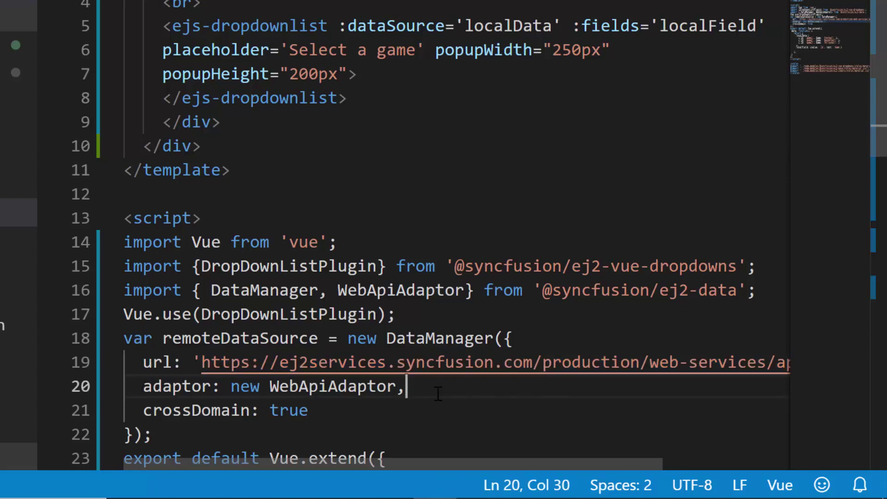
key("Home")
key("shift+End")
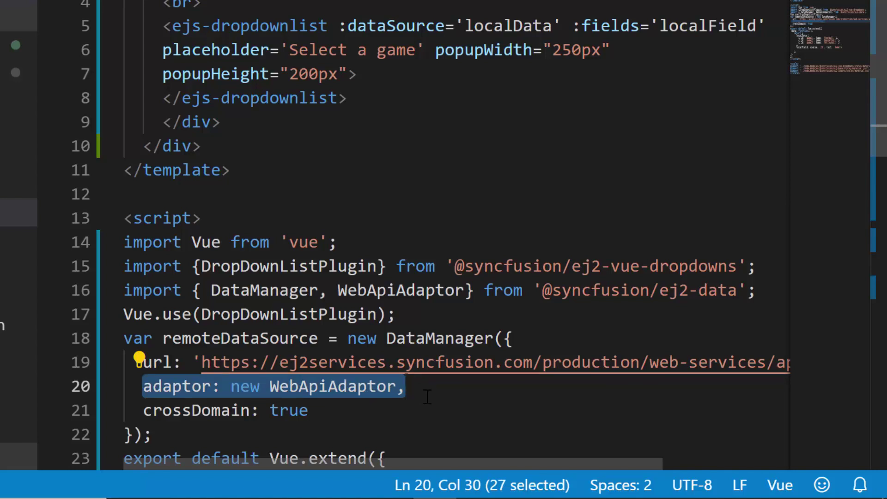
left_click_drag(142, 411, 363, 415)
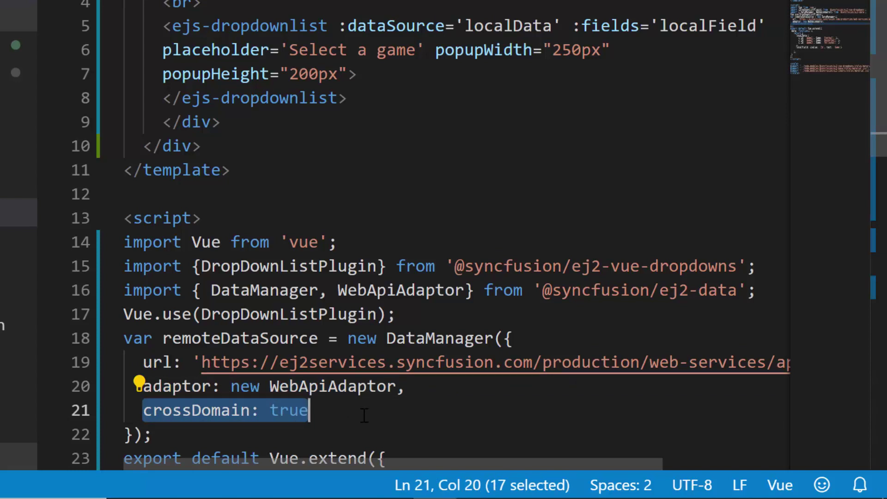
scroll(261, 280, "down", 3)
left_click(261, 280)
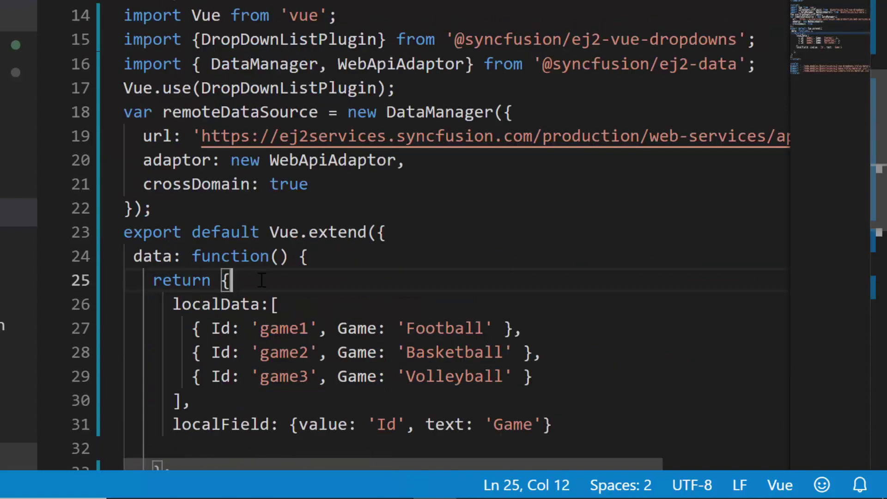
type("re")
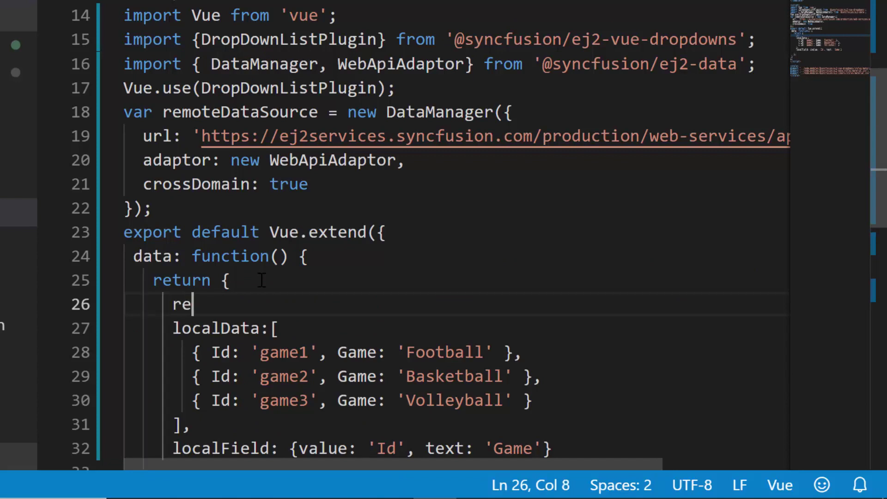
type("moteData:")
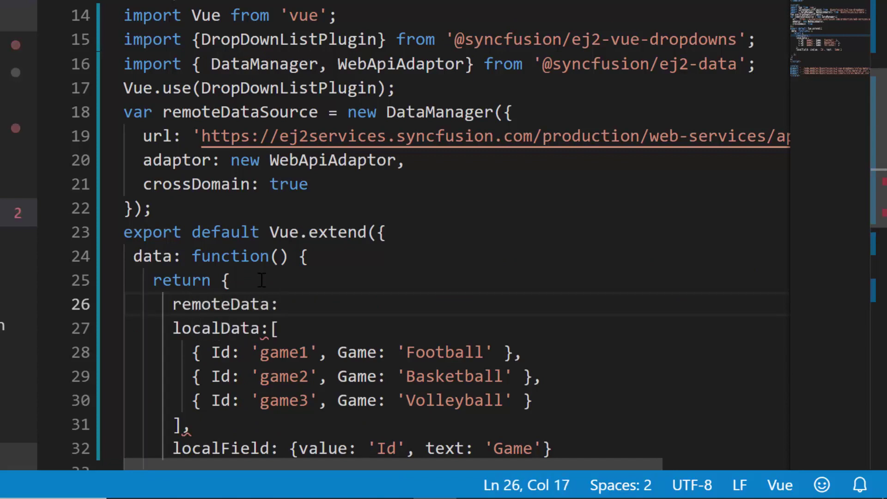
Add remoteData: remoteDataSource and remoteFields (text FirstName, value EmployeeID) to data() for the dropdown.
left_click_drag(125, 113, 188, 211)
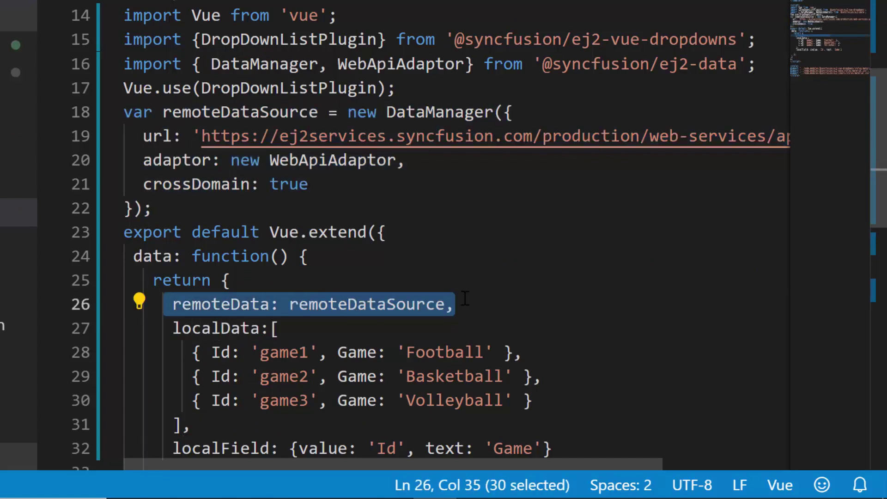
left_click(464, 300)
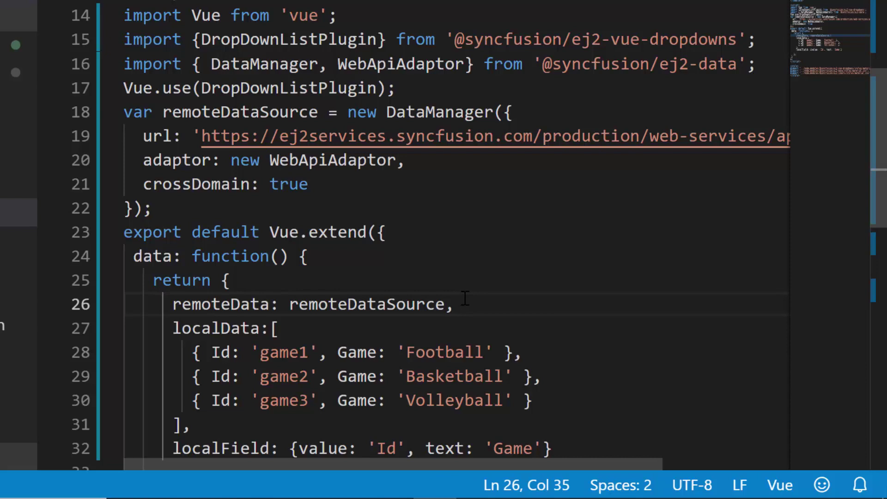
key("Return")
type("remoteFi")
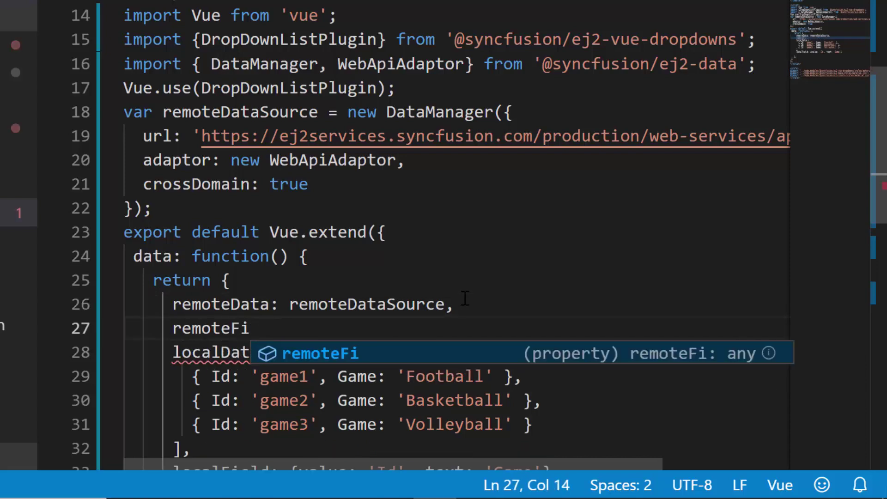
type("elds:")
left_click_drag(172, 328, 299, 328)
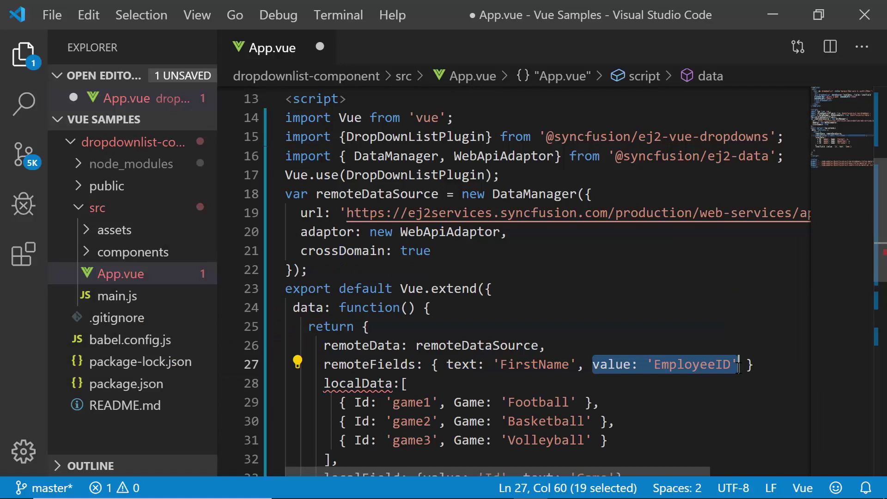
left_click(775, 364)
type(",")
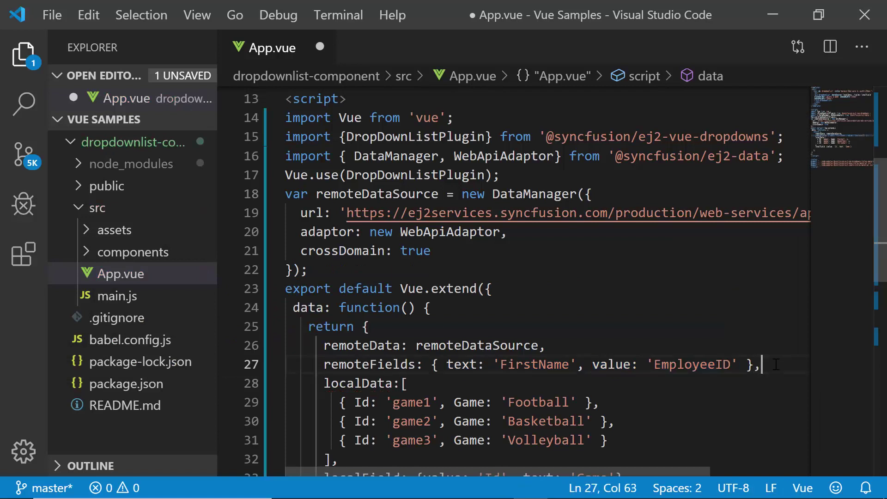
left_click_drag(316, 345, 548, 345)
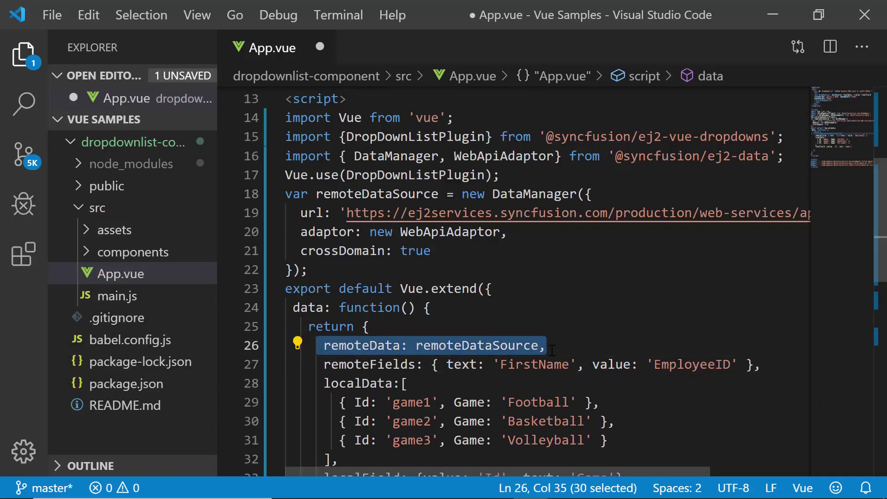
left_click_drag(319, 364, 769, 369)
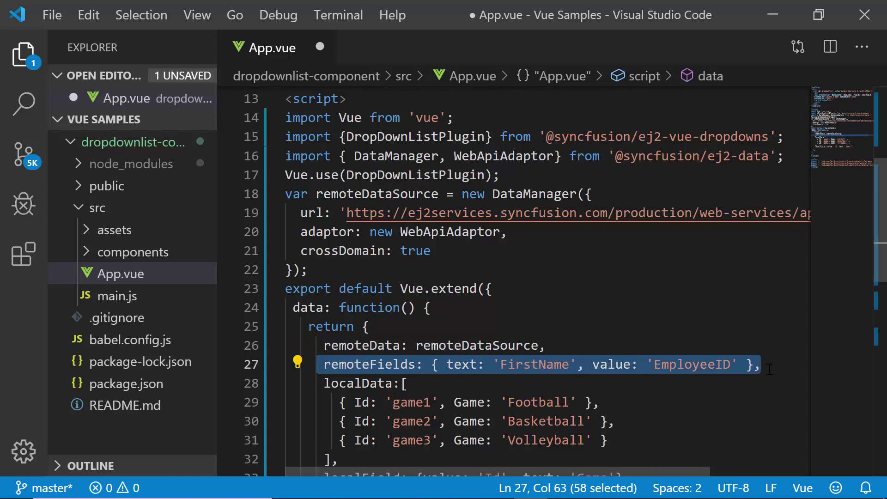
left_click(616, 190)
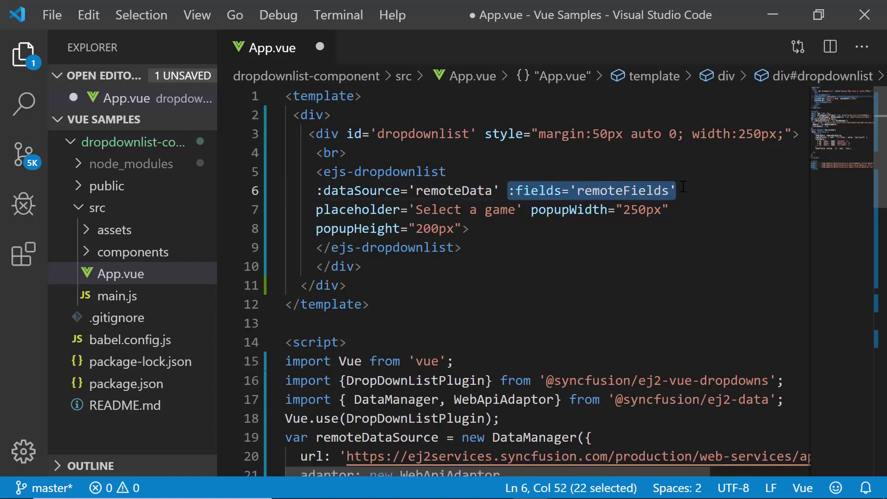
Change the dropdown's placeholder text to 'Select a name'.
left_click(683, 188)
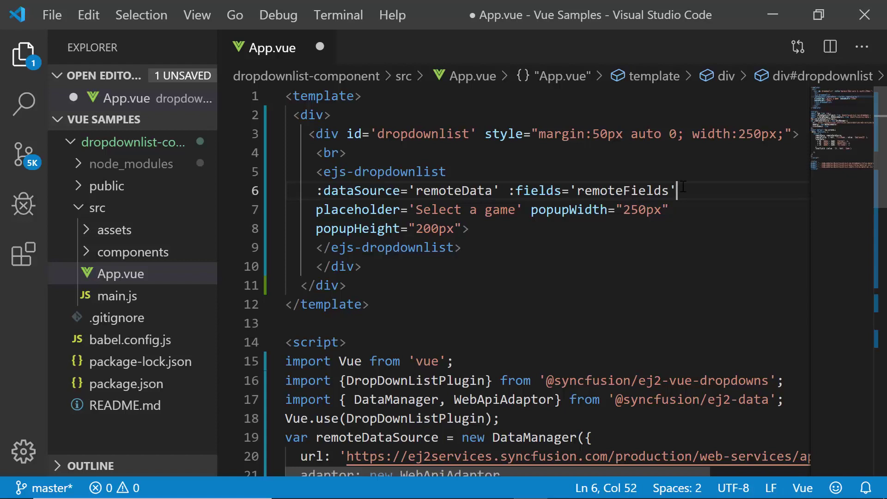
left_click_drag(316, 210, 524, 210)
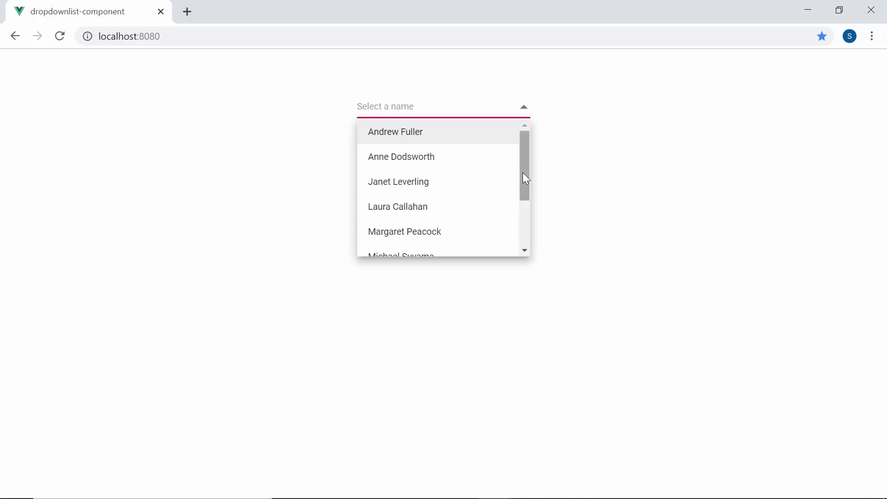
left_click_drag(523, 172, 519, 228)
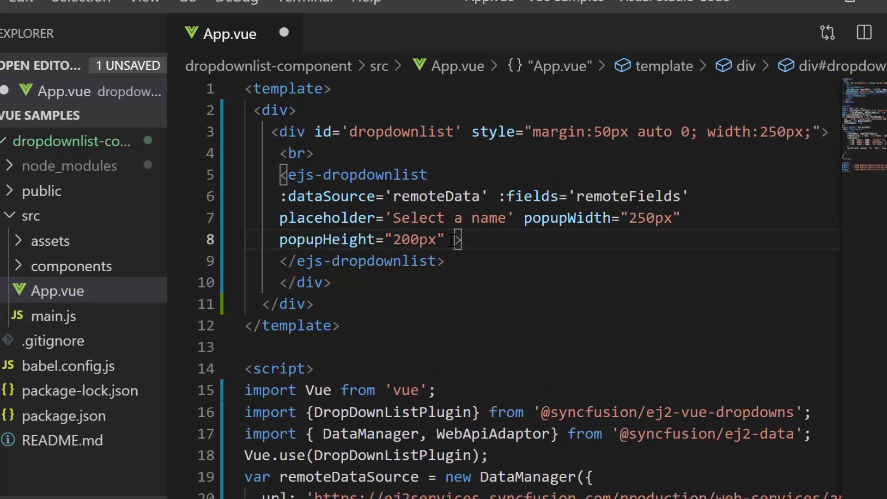
type("sortOrder=''")
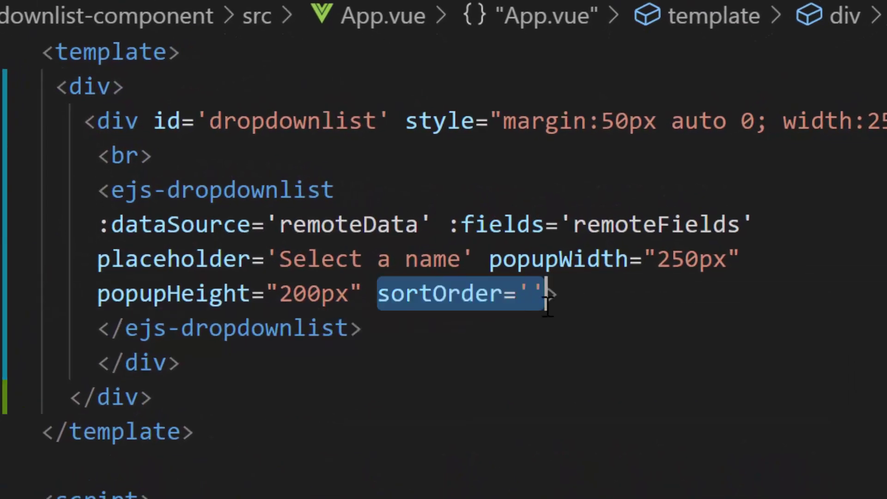
Enter the sortOrder value 'Descending' on the ejs-dropdownlist tag.
left_click(545, 302)
type("Desc")
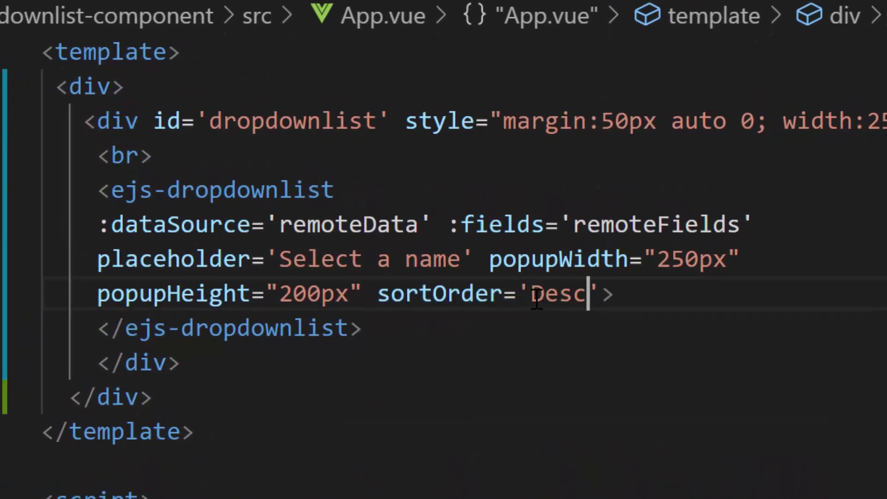
type("ending")
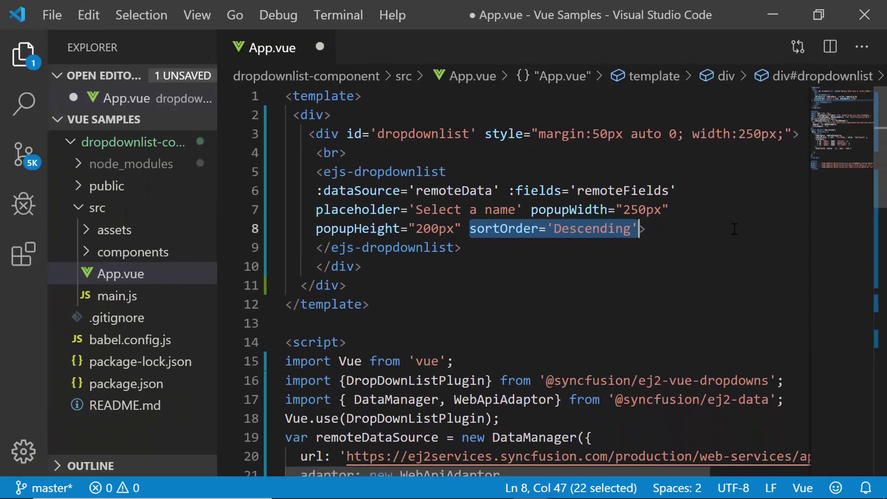